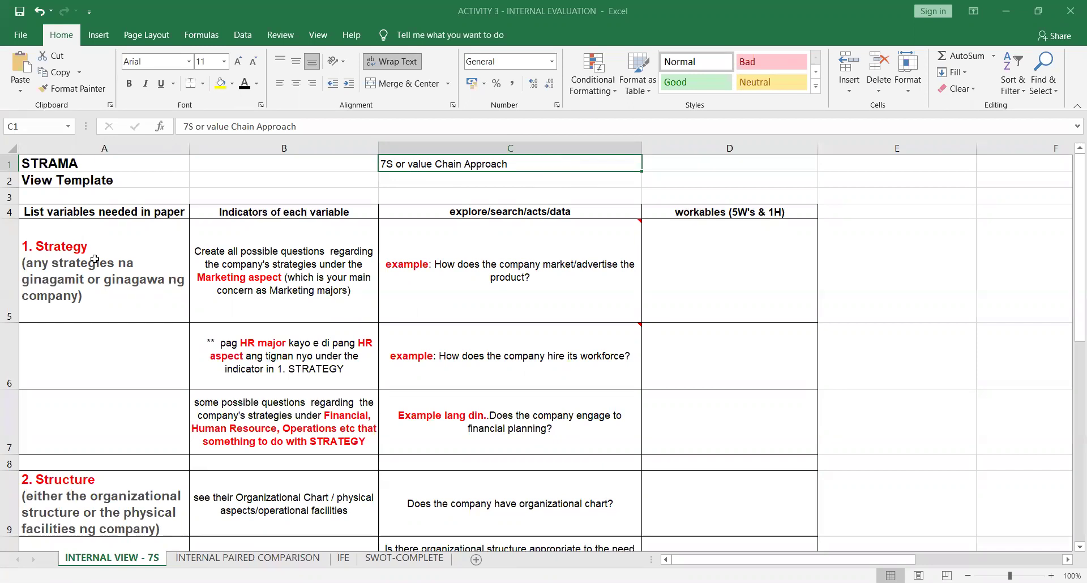
# Step: Scroll through the Internal View - 7S questionnaire to review its questions
pyautogui.scroll(-7, 95, 259)
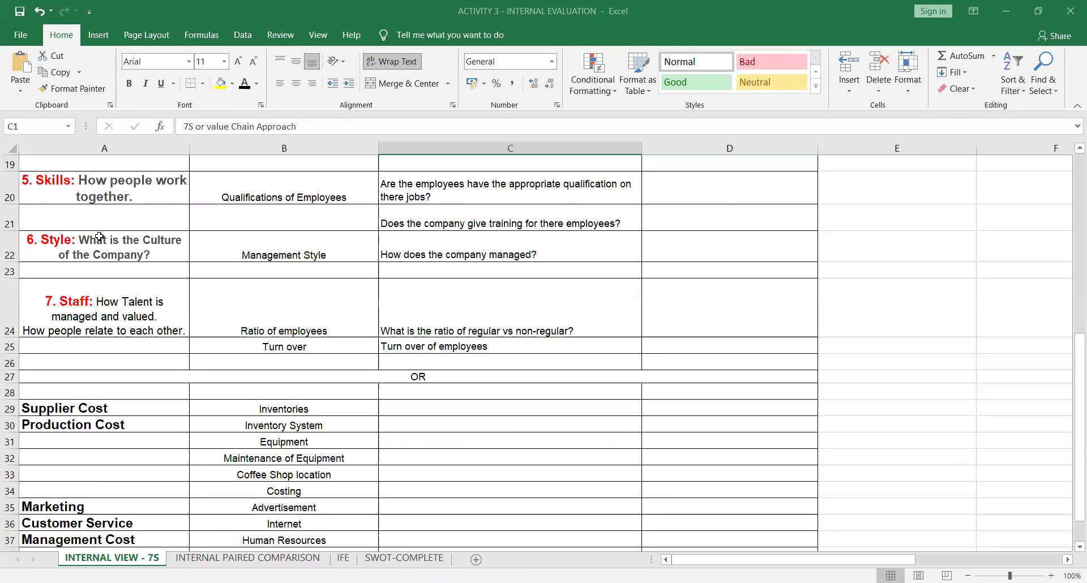
pyautogui.scroll(-5, 104, 260)
pyautogui.scroll(4, 104, 260)
pyautogui.scroll(4, 104, 260)
pyautogui.scroll(4, 104, 260)
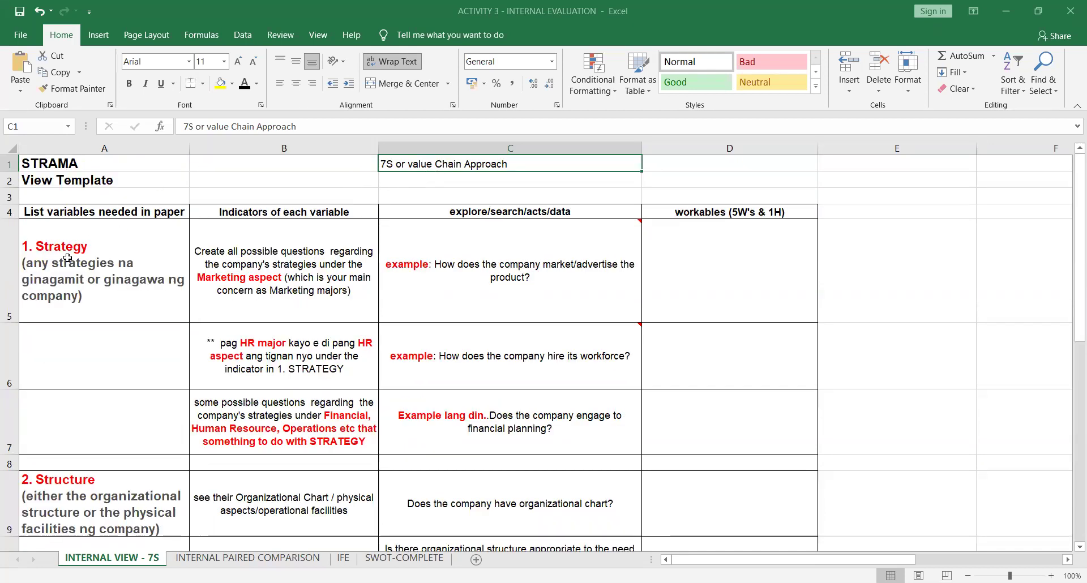
pyautogui.scroll(-1, 100, 274)
pyautogui.scroll(-2, 107, 295)
pyautogui.scroll(-2, 107, 295)
pyautogui.scroll(1, 107, 295)
pyautogui.scroll(-1, 107, 295)
pyautogui.scroll(-2, 114, 356)
pyautogui.scroll(4, 115, 356)
pyautogui.scroll(1, 115, 357)
pyautogui.scroll(2, 115, 357)
pyautogui.scroll(-1, 249, 321)
pyautogui.scroll(1, 249, 321)
pyautogui.scroll(-1, 330, 255)
pyautogui.scroll(1, 330, 254)
pyautogui.scroll(-2, 331, 254)
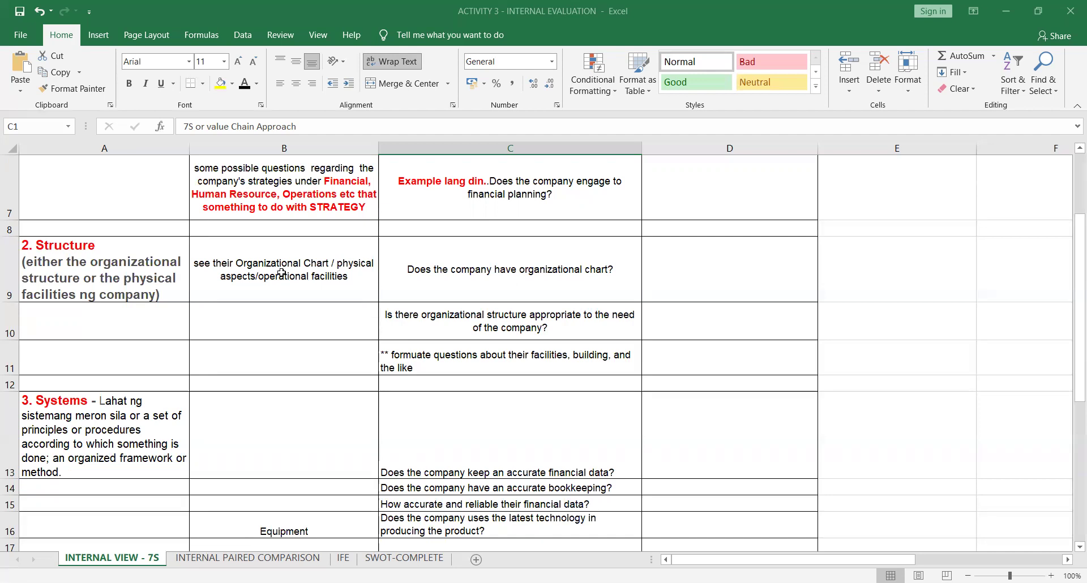
pyautogui.scroll(2, 264, 286)
pyautogui.scroll(1, 263, 287)
pyautogui.scroll(-3, 264, 286)
pyautogui.scroll(-2, 70, 418)
pyautogui.scroll(1, 131, 356)
# Step: Inspect the 7S questions on Systems (C13), Vision and Mission (C18) and employee qualification (C20)
pyautogui.click(452, 290)
pyautogui.click(272, 297)
pyautogui.click(540, 291)
pyautogui.scroll(-2, 556, 338)
pyautogui.click(541, 228)
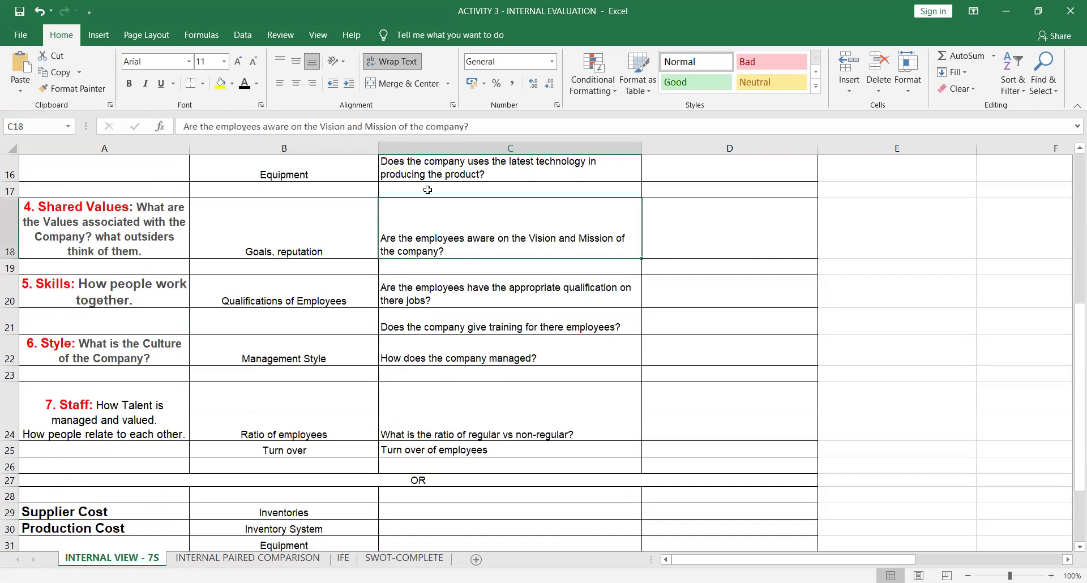
pyautogui.click(426, 284)
# Step: Scroll up and down the 7S questionnaire once more
pyautogui.scroll(1, 690, 542)
pyautogui.scroll(5, 689, 542)
pyautogui.scroll(-7, 690, 540)
pyautogui.scroll(-1, 692, 537)
pyautogui.scroll(2, 692, 538)
pyautogui.scroll(-1, 583, 433)
pyautogui.scroll(-1, 583, 433)
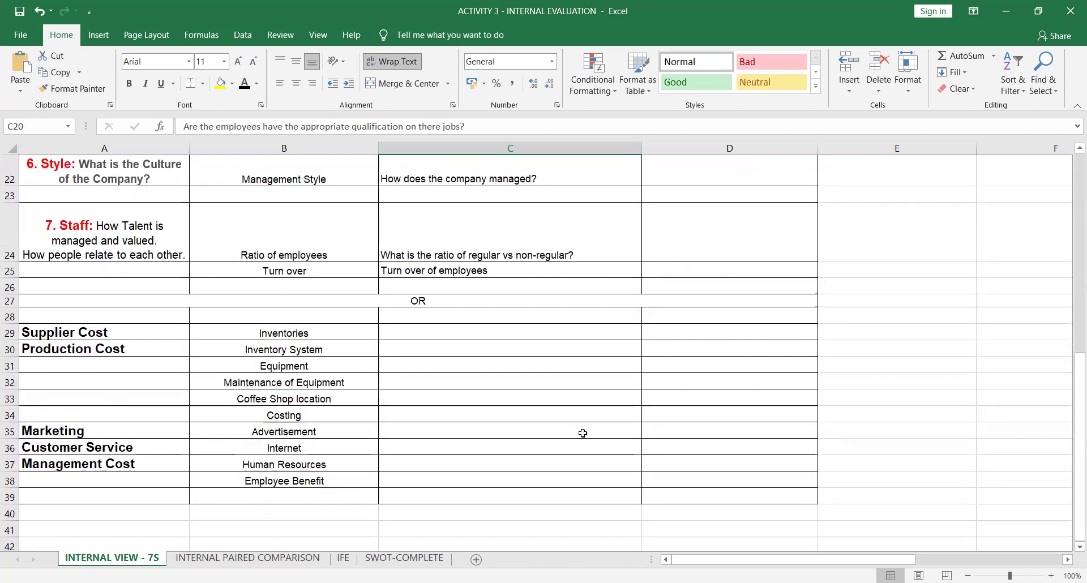
pyautogui.scroll(-2, 213, 400)
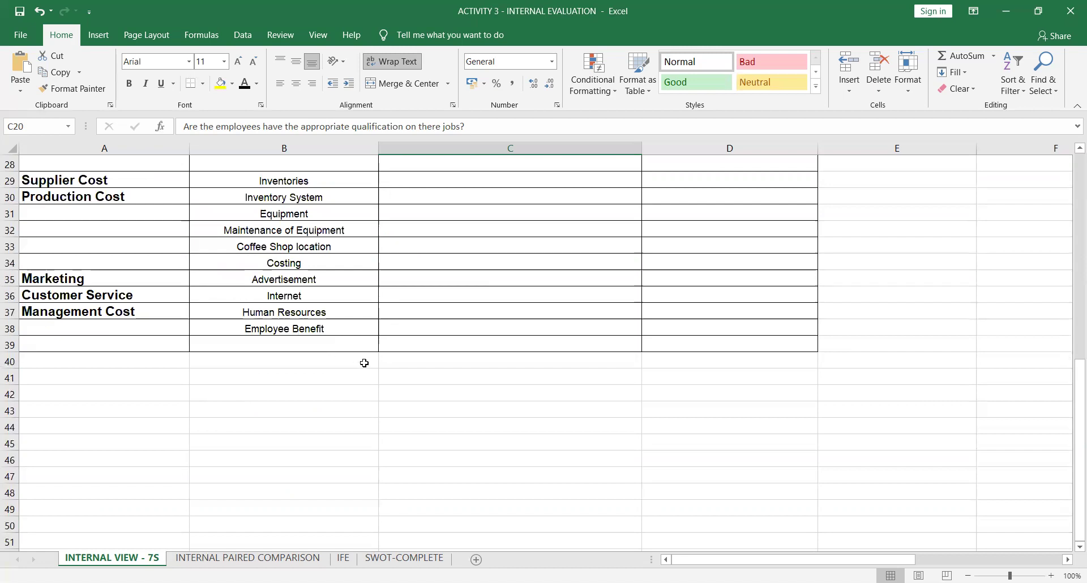
pyautogui.scroll(4, 526, 335)
pyautogui.scroll(2, 526, 335)
pyautogui.scroll(3, 527, 340)
pyautogui.scroll(-1, 173, 267)
pyautogui.scroll(-1, 173, 269)
pyautogui.scroll(-3, 101, 355)
pyautogui.scroll(-1, 295, 390)
pyautogui.scroll(3, 244, 469)
# Step: Look at the Internal Paired Comparison sheet, then select cell B3 on SWOT-COMPLETE
pyautogui.click(222, 560)
pyautogui.scroll(5, 236, 540)
pyautogui.click(130, 561)
pyautogui.click(248, 559)
pyautogui.click(386, 558)
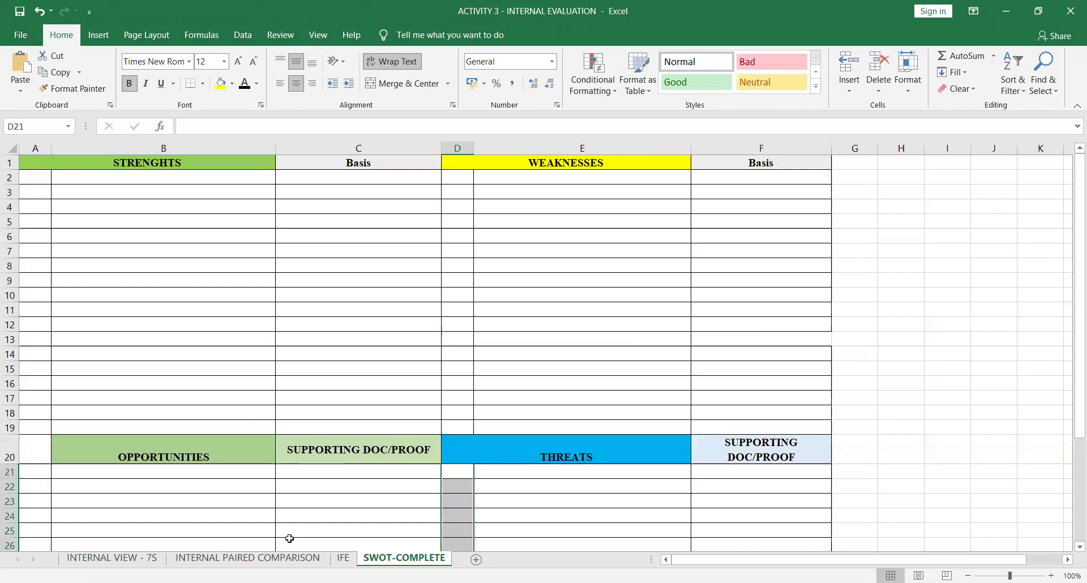
pyautogui.click(141, 186)
pyautogui.click(305, 559)
pyautogui.click(115, 561)
pyautogui.click(247, 559)
pyautogui.scroll(-2, 262, 488)
pyautogui.scroll(-1, 262, 487)
pyautogui.scroll(3, 262, 488)
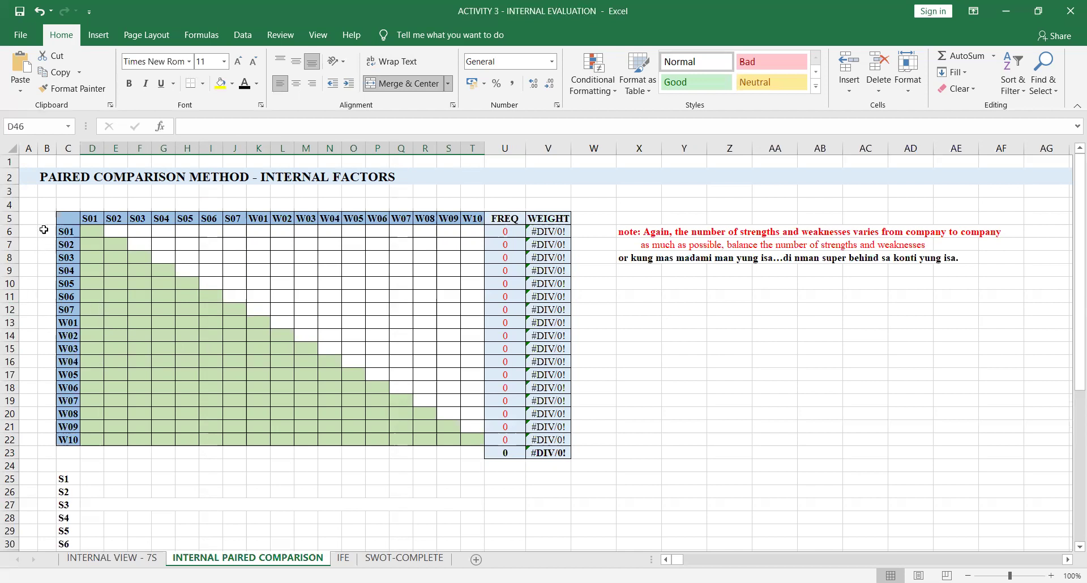
pyautogui.scroll(-2, 222, 474)
pyautogui.scroll(2, 223, 473)
pyautogui.scroll(-2, 318, 473)
pyautogui.scroll(-1, 318, 473)
pyautogui.scroll(-1, 317, 473)
pyautogui.scroll(-2, 320, 472)
pyautogui.scroll(4, 326, 469)
pyautogui.scroll(2, 328, 467)
pyautogui.click(497, 232)
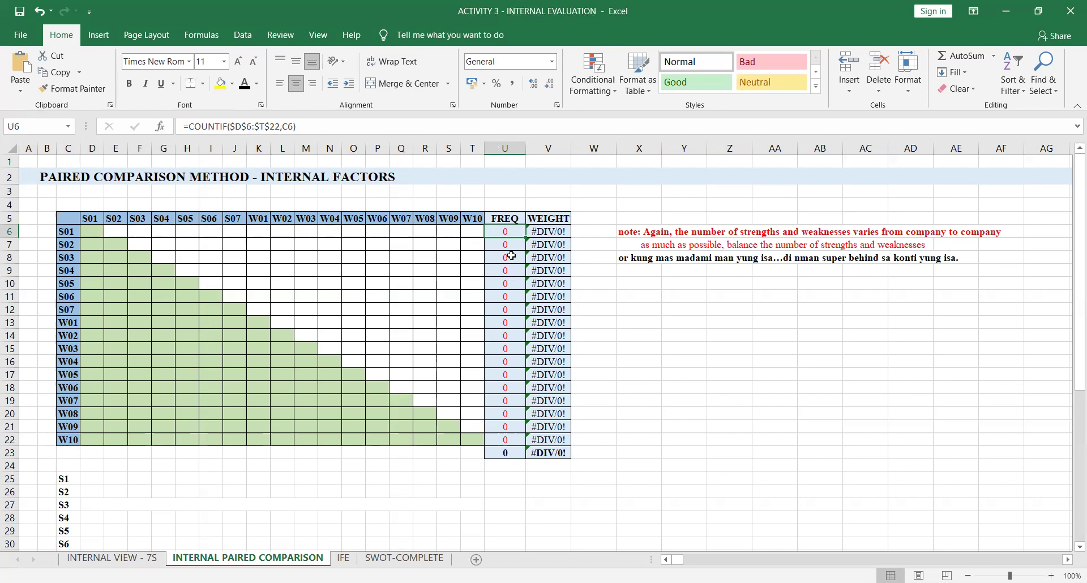
pyautogui.click(541, 231)
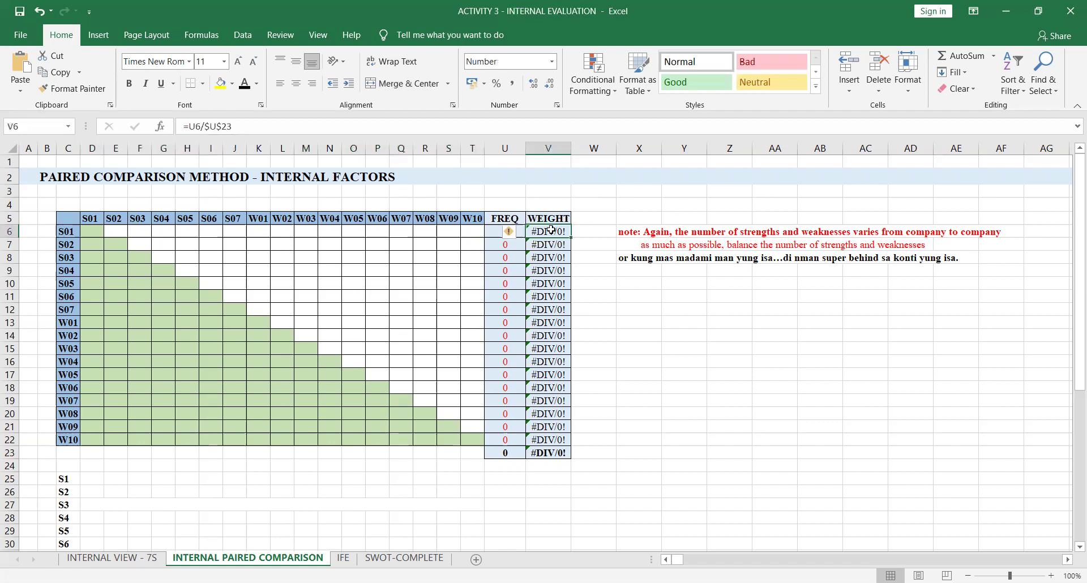
pyautogui.click(503, 454)
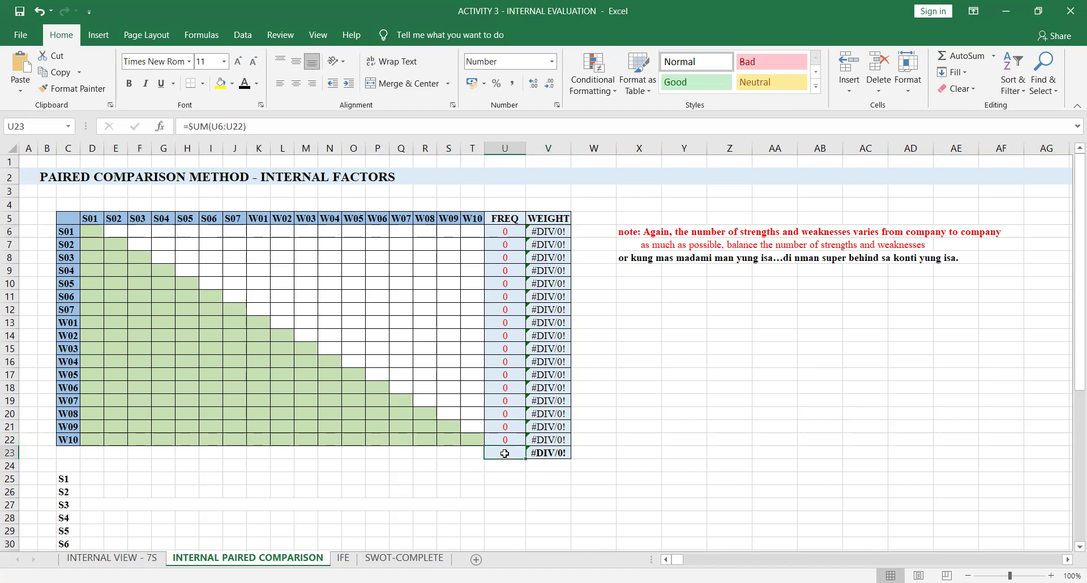
pyautogui.click(551, 457)
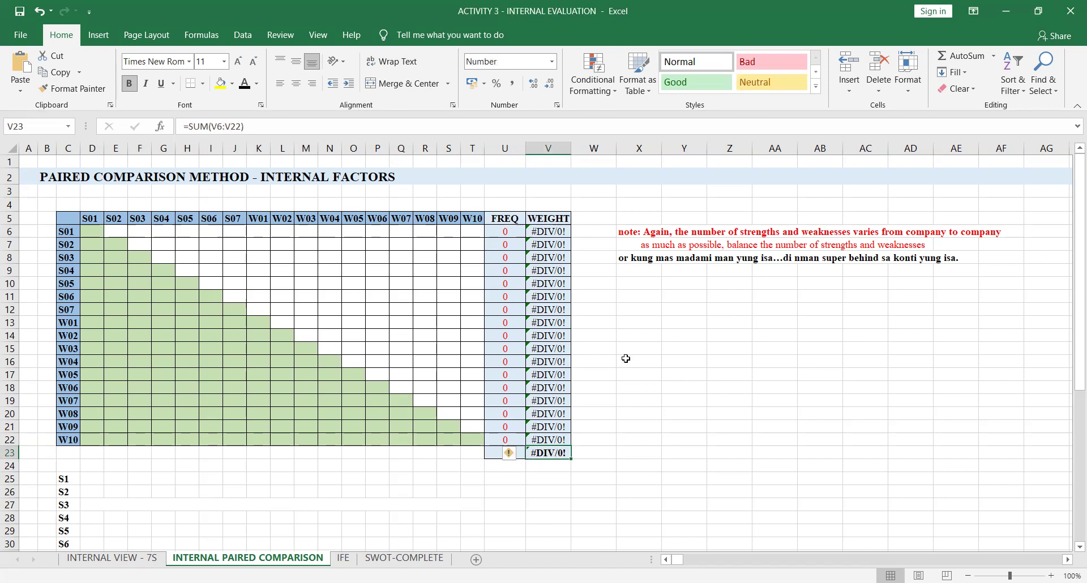
pyautogui.scroll(-2, 630, 407)
pyautogui.scroll(-1, 262, 367)
pyautogui.scroll(-1, 216, 419)
pyautogui.scroll(-1, 238, 411)
pyautogui.scroll(4, 509, 253)
pyautogui.scroll(-1, 6, 349)
# Step: Switch to the IFE sheet with its blank Strengths and Weaknesses tables
pyautogui.click(347, 559)
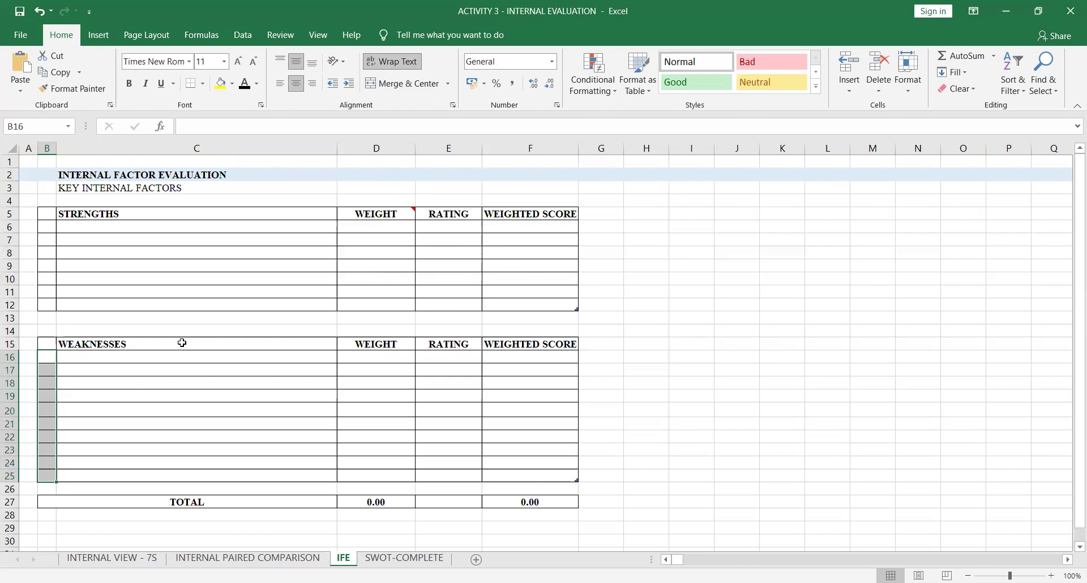
# Step: Show the SWOT-COMPLETE sheet, pointing out the Opportunities entry rows and Threats section
pyautogui.click(383, 560)
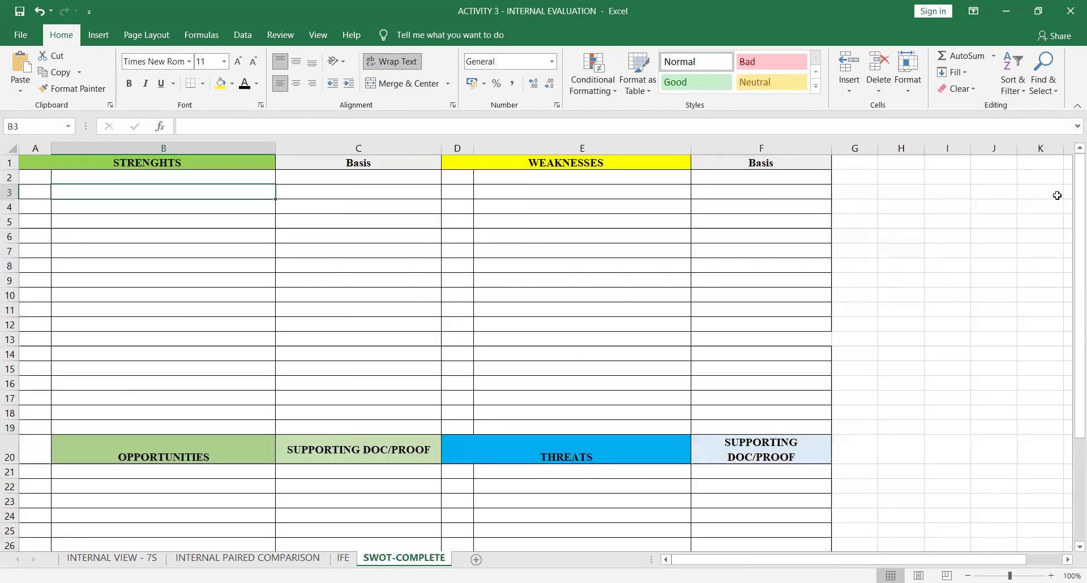
pyautogui.click(587, 192)
pyautogui.click(177, 486)
pyautogui.click(530, 500)
pyautogui.click(365, 453)
pyautogui.click(603, 457)
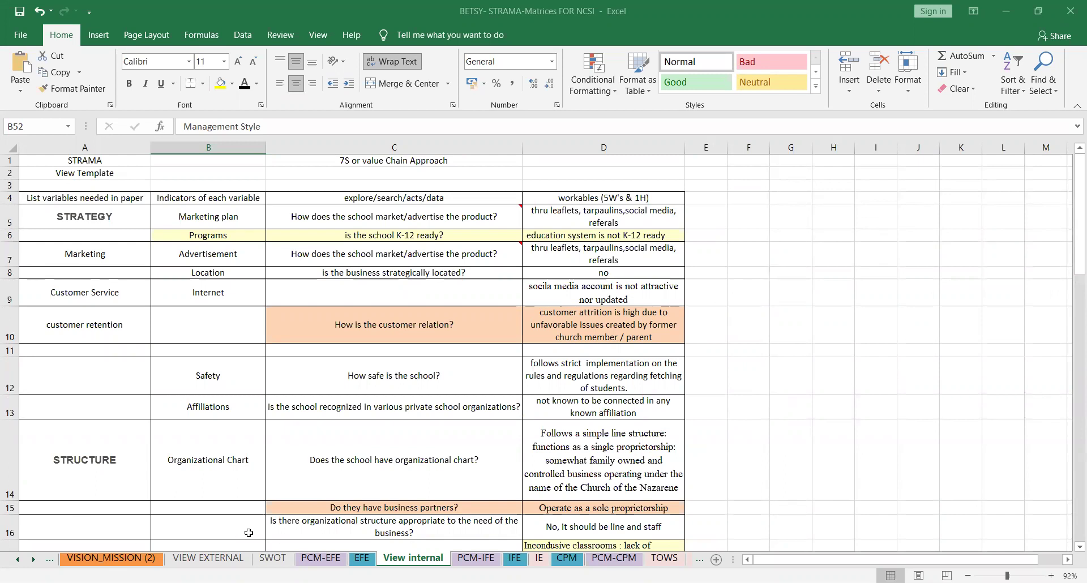
# Step: Switch to the completed example workbook's VIEW EXTERNAL sheet
pyautogui.click(215, 558)
# Step: Pass through PCM-EFE to the EFE sheet and scroll through its weights, ratings and scores
pyautogui.click(313, 560)
pyautogui.click(362, 559)
pyautogui.scroll(4, 315, 485)
pyautogui.scroll(5, 328, 438)
pyautogui.scroll(2, 329, 422)
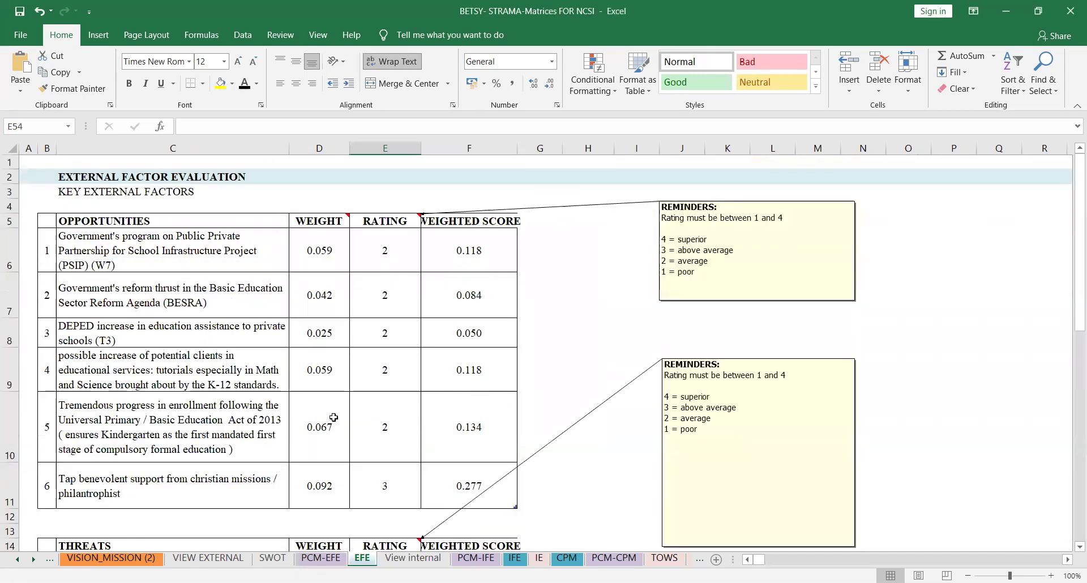
pyautogui.scroll(-1, 498, 344)
pyautogui.scroll(-3, 568, 426)
pyautogui.scroll(-1, 568, 427)
pyautogui.scroll(-1, 568, 426)
pyautogui.scroll(2, 572, 368)
pyautogui.scroll(1, 572, 368)
pyautogui.click(413, 559)
pyautogui.click(62, 215)
pyautogui.click(212, 209)
pyautogui.click(226, 236)
pyautogui.click(218, 253)
pyautogui.click(213, 274)
pyautogui.click(660, 218)
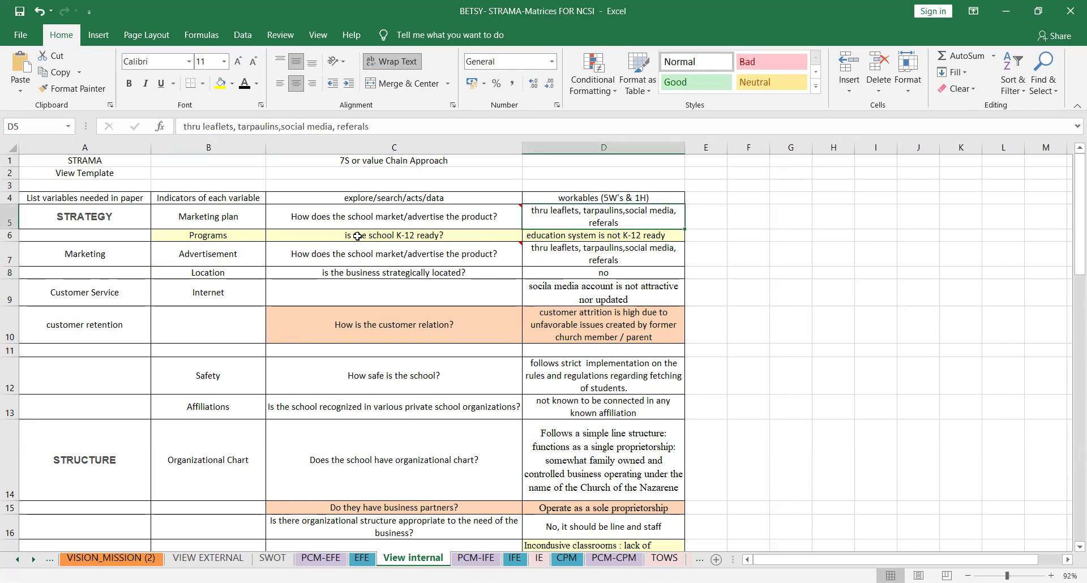
pyautogui.click(577, 236)
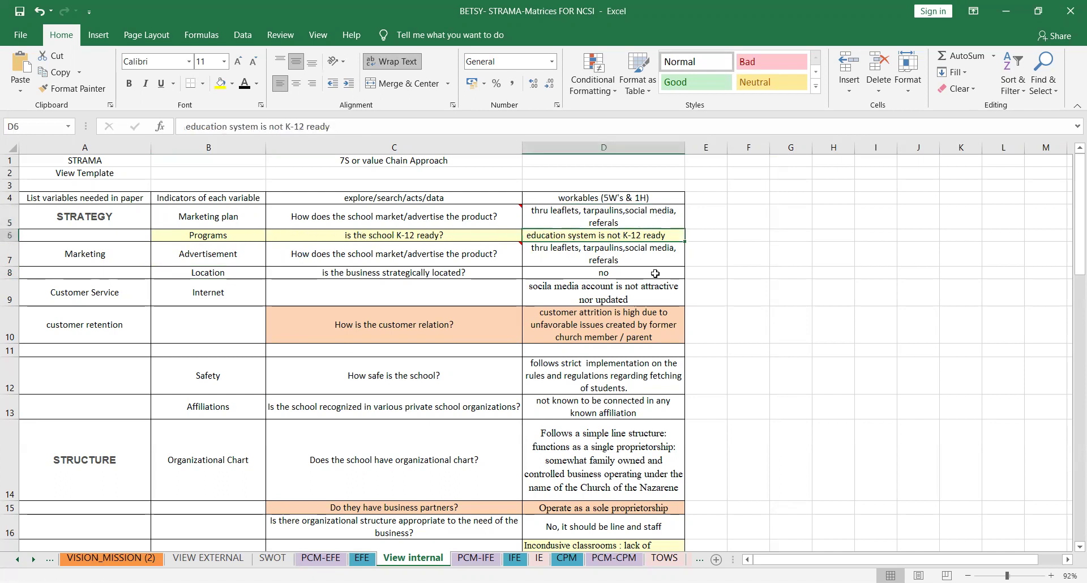
pyautogui.click(372, 252)
pyautogui.click(228, 235)
pyautogui.click(590, 264)
pyautogui.click(415, 249)
pyautogui.click(222, 276)
pyautogui.click(617, 272)
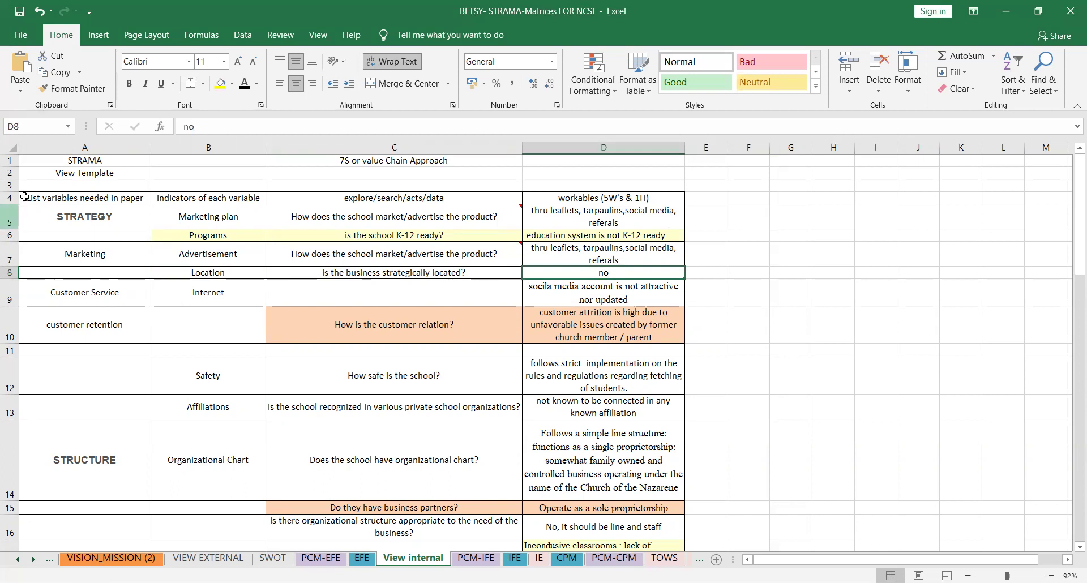
pyautogui.click(216, 275)
pyautogui.click(59, 287)
pyautogui.click(181, 288)
pyautogui.click(542, 288)
pyautogui.click(51, 285)
pyautogui.click(98, 323)
pyautogui.click(418, 327)
pyautogui.scroll(-1, 192, 332)
pyautogui.scroll(1, 189, 362)
pyautogui.click(121, 367)
pyautogui.click(219, 375)
pyautogui.click(193, 407)
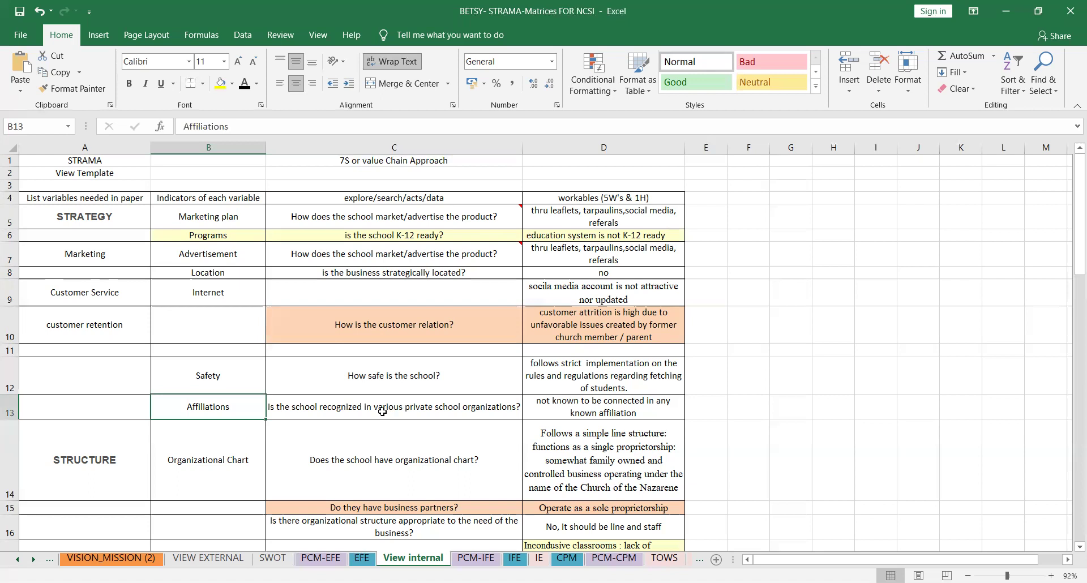
pyautogui.click(481, 405)
pyautogui.click(665, 407)
pyautogui.click(241, 409)
pyautogui.scroll(-3, 238, 436)
pyautogui.click(181, 321)
pyautogui.click(498, 302)
pyautogui.click(637, 307)
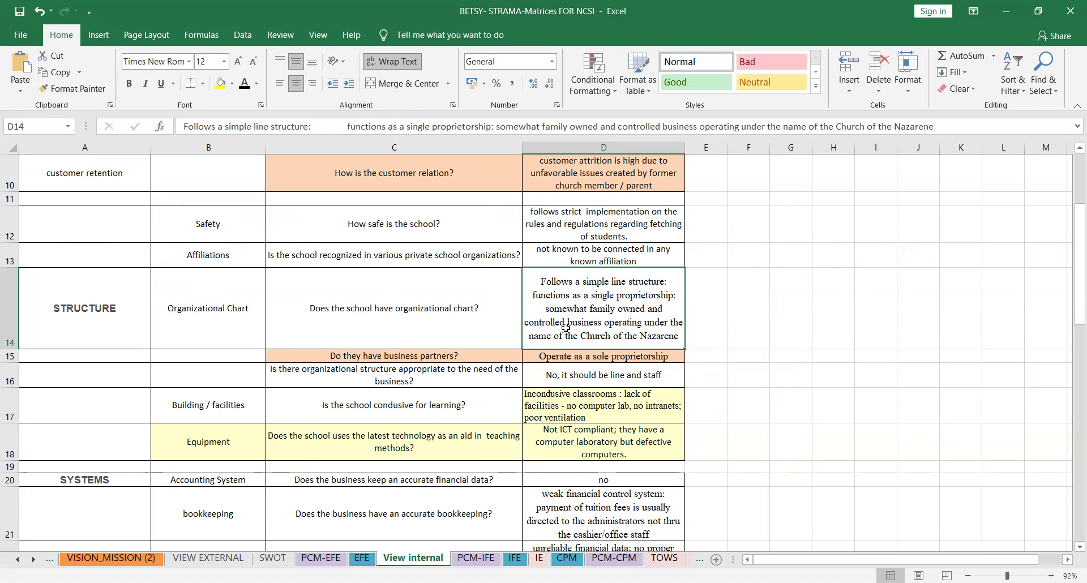
pyautogui.click(316, 315)
pyautogui.click(586, 355)
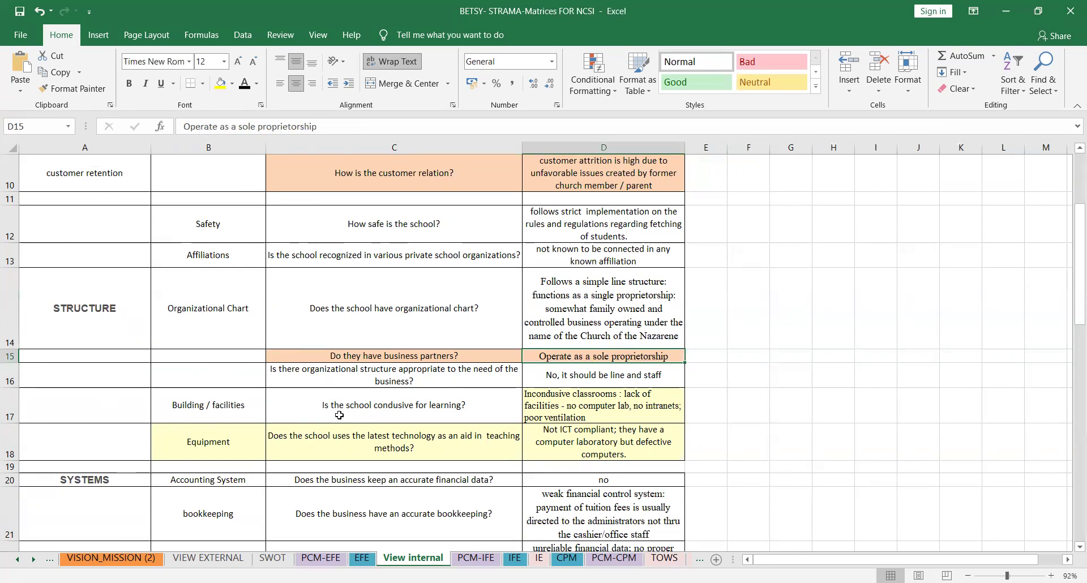
pyautogui.click(212, 409)
pyautogui.click(461, 410)
pyautogui.click(626, 407)
pyautogui.click(374, 395)
pyautogui.click(600, 400)
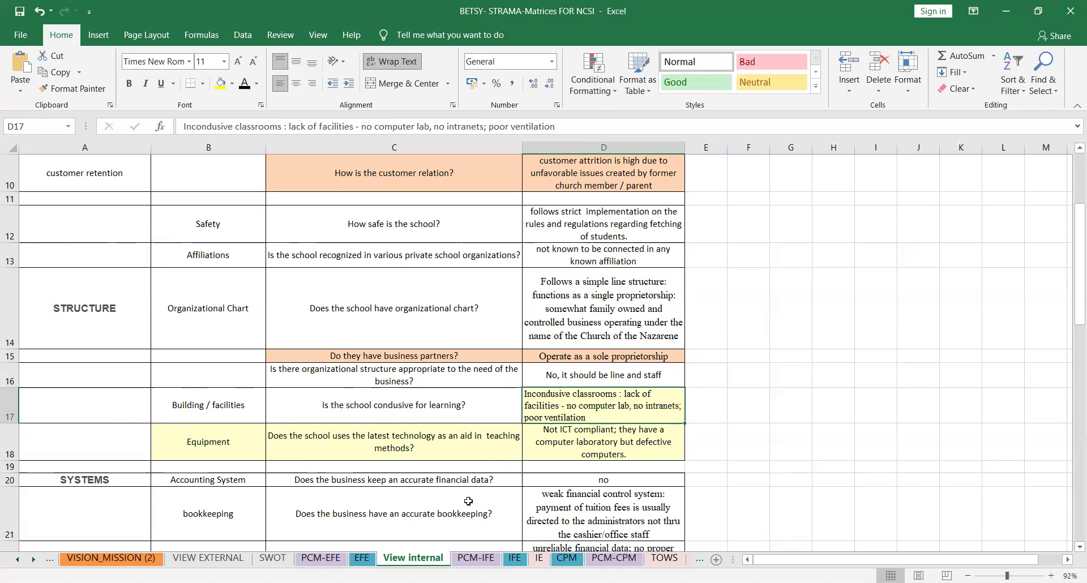
pyautogui.scroll(-2, 425, 408)
pyautogui.click(196, 272)
pyautogui.click(207, 311)
pyautogui.click(213, 354)
pyautogui.click(221, 383)
pyautogui.click(224, 408)
pyautogui.click(230, 440)
pyautogui.click(236, 480)
pyautogui.click(234, 502)
pyautogui.click(225, 290)
pyautogui.click(233, 382)
pyautogui.click(224, 474)
pyautogui.click(221, 505)
pyautogui.click(202, 270)
pyautogui.click(215, 329)
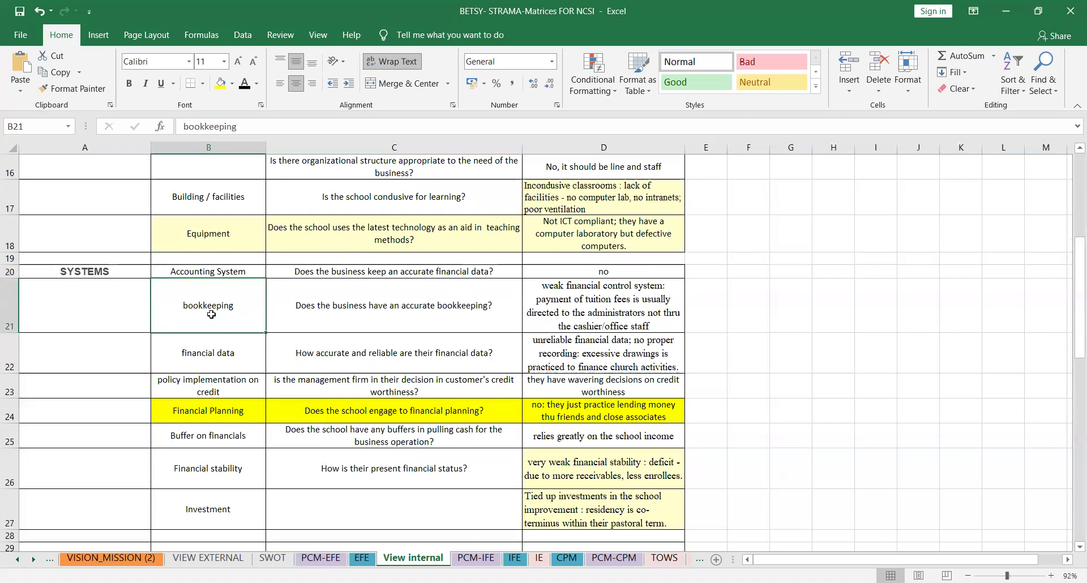
pyautogui.click(621, 302)
pyautogui.click(370, 354)
pyautogui.click(621, 342)
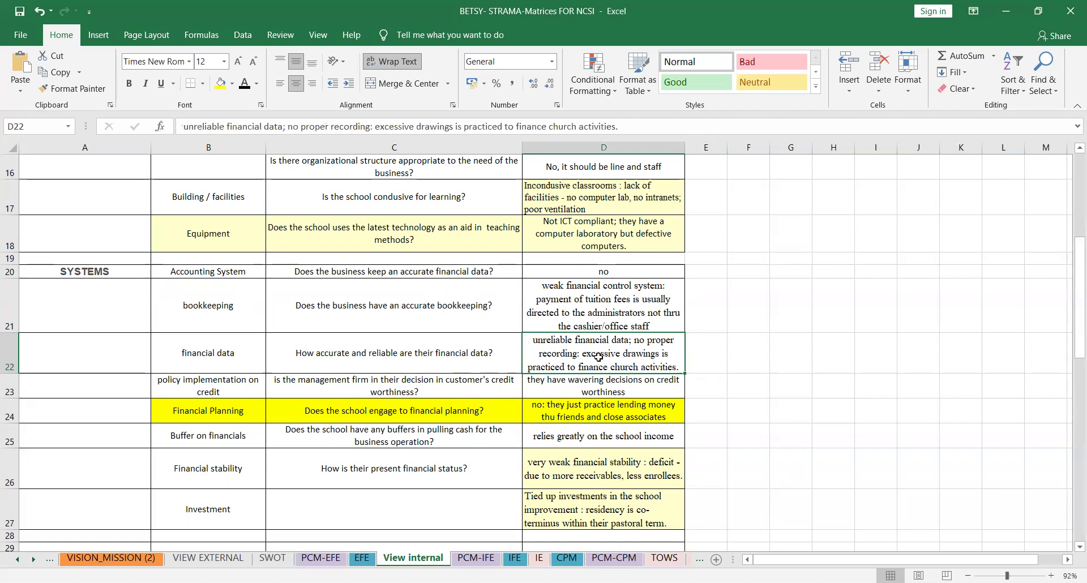
pyautogui.click(590, 387)
pyautogui.click(207, 385)
pyautogui.click(388, 387)
pyautogui.click(194, 387)
pyautogui.click(172, 442)
pyautogui.click(412, 441)
pyautogui.click(544, 442)
pyautogui.click(223, 471)
pyautogui.scroll(-2, 396, 510)
pyautogui.click(203, 343)
pyautogui.scroll(1, 204, 344)
pyautogui.scroll(2, 205, 349)
pyautogui.scroll(-1, 108, 365)
pyautogui.scroll(-1, 249, 326)
pyautogui.scroll(-2, 228, 449)
pyautogui.scroll(1, 228, 449)
pyautogui.click(326, 395)
pyautogui.click(602, 402)
pyautogui.scroll(1, 595, 454)
pyautogui.scroll(2, 594, 453)
pyautogui.scroll(-2, 388, 407)
pyautogui.click(208, 488)
pyautogui.scroll(-2, 506, 492)
pyautogui.scroll(1, 397, 379)
pyautogui.scroll(1, 279, 403)
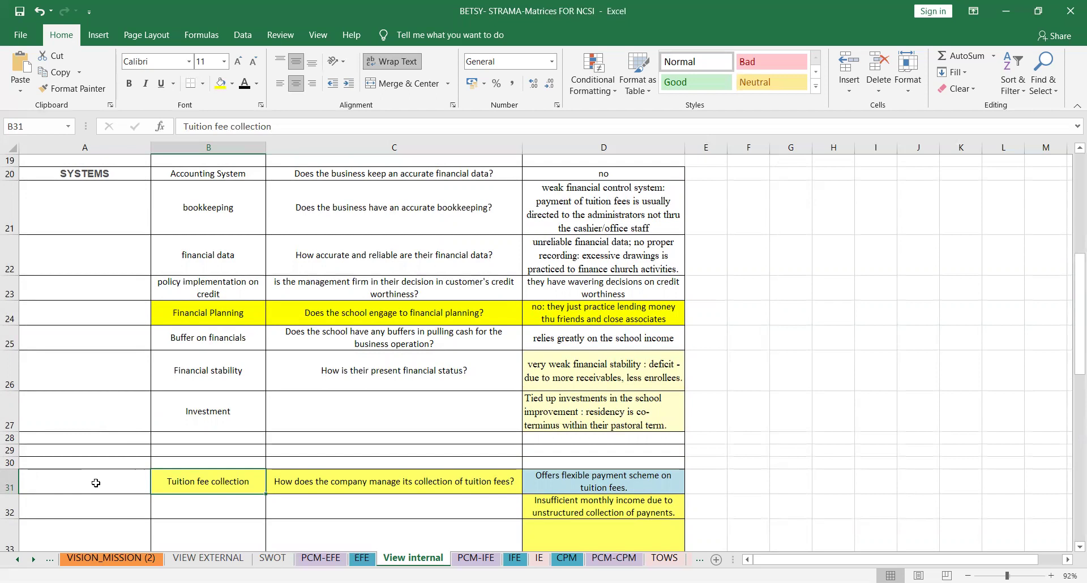
pyautogui.scroll(-4, 244, 401)
pyautogui.click(91, 252)
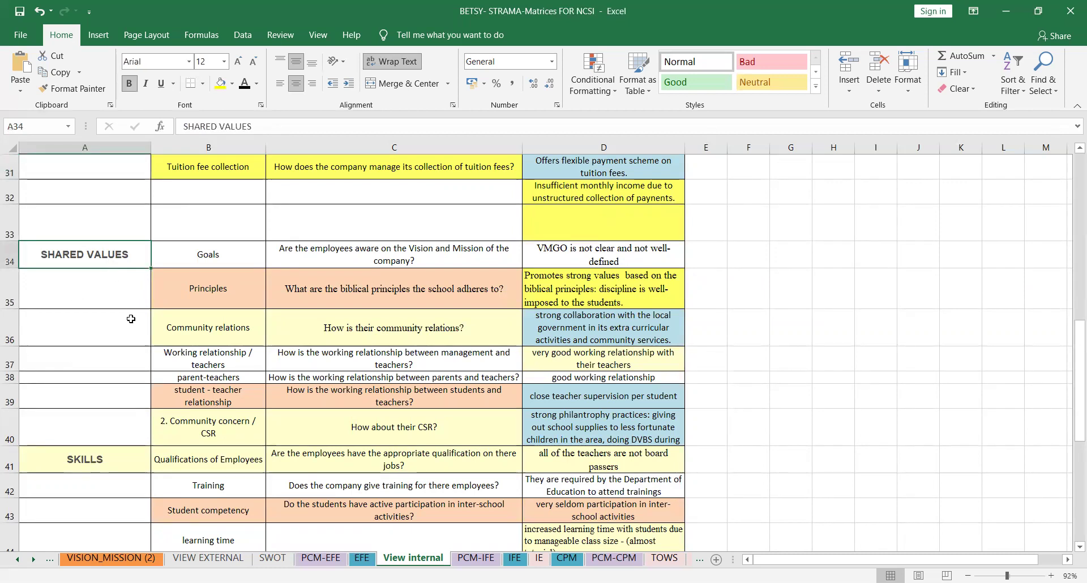
pyautogui.scroll(-3, 324, 355)
pyautogui.scroll(2, 325, 355)
pyautogui.scroll(1, 187, 244)
pyautogui.click(224, 251)
pyautogui.click(355, 258)
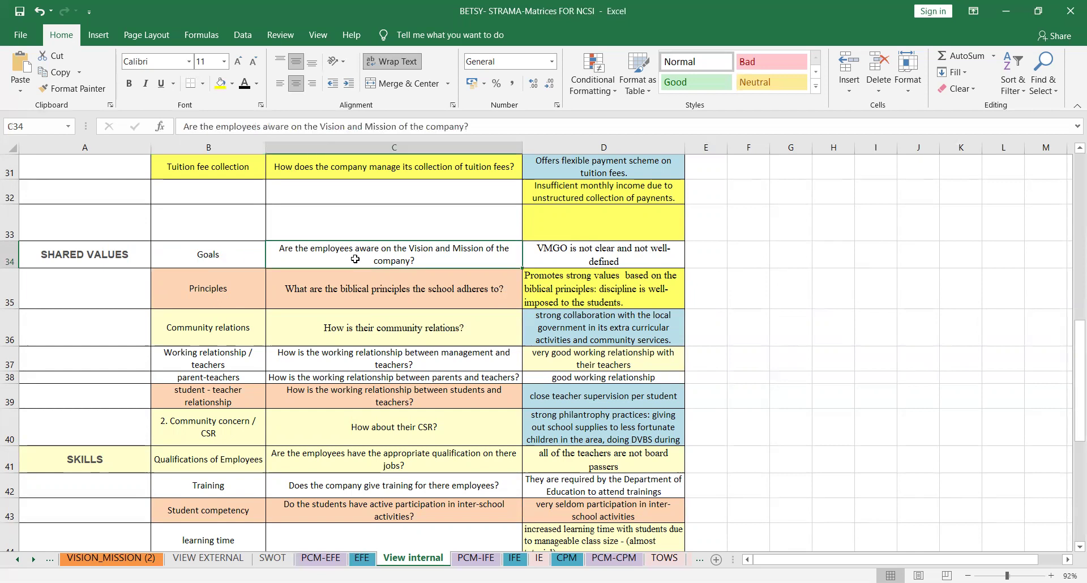
pyautogui.click(657, 253)
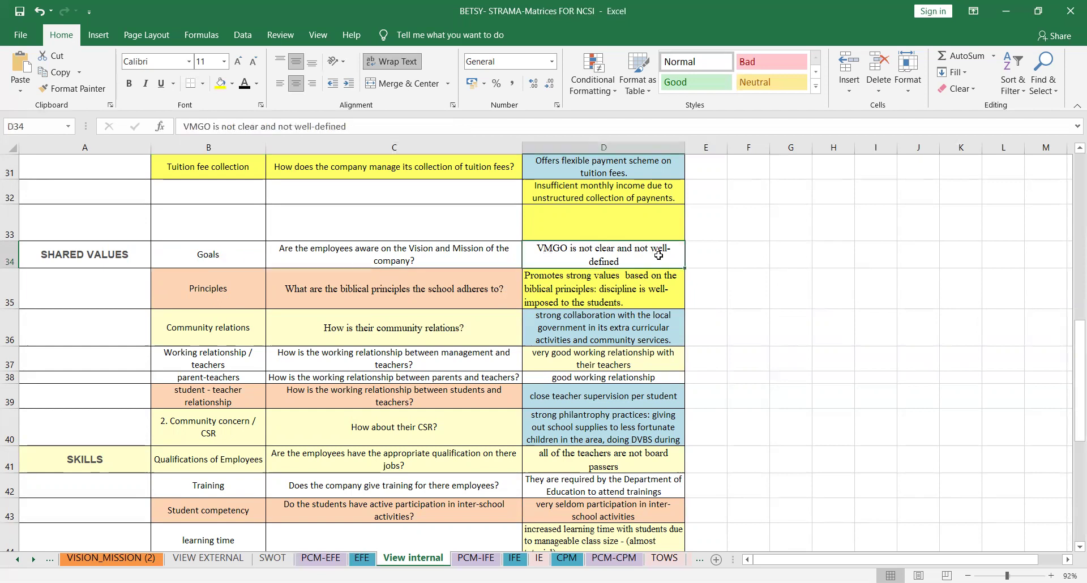
pyautogui.click(541, 292)
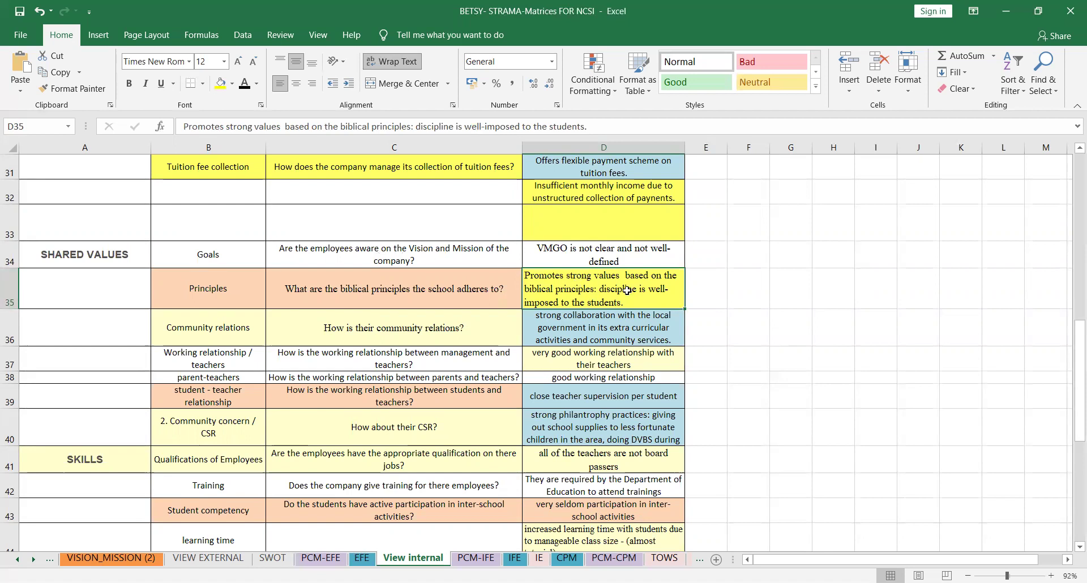
pyautogui.click(216, 325)
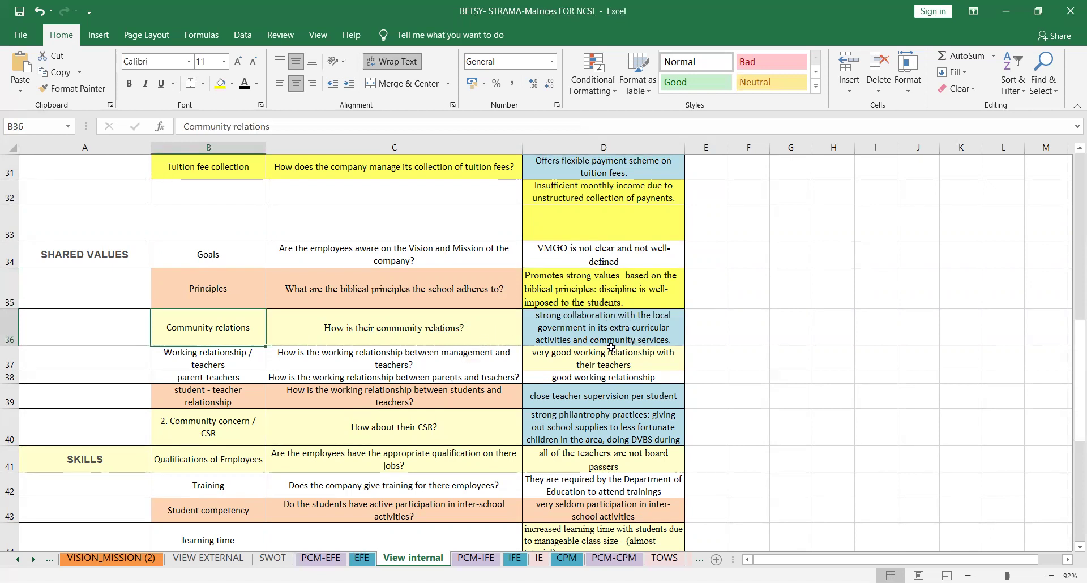
pyautogui.click(602, 324)
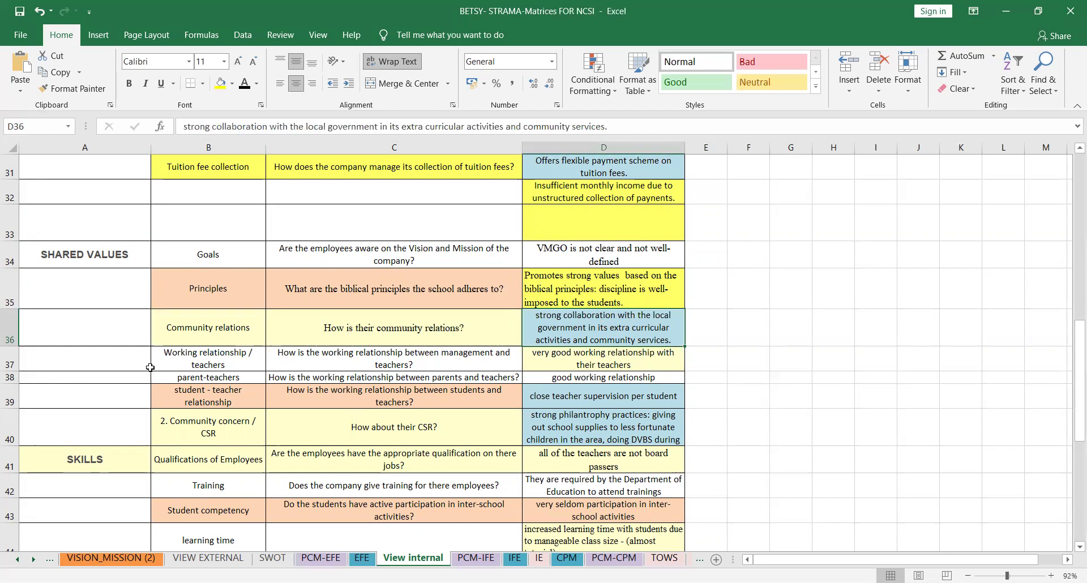
pyautogui.click(337, 362)
pyautogui.click(231, 402)
pyautogui.click(465, 403)
pyautogui.click(636, 392)
pyautogui.click(180, 426)
pyautogui.click(589, 424)
pyautogui.click(140, 261)
pyautogui.scroll(-3, 116, 411)
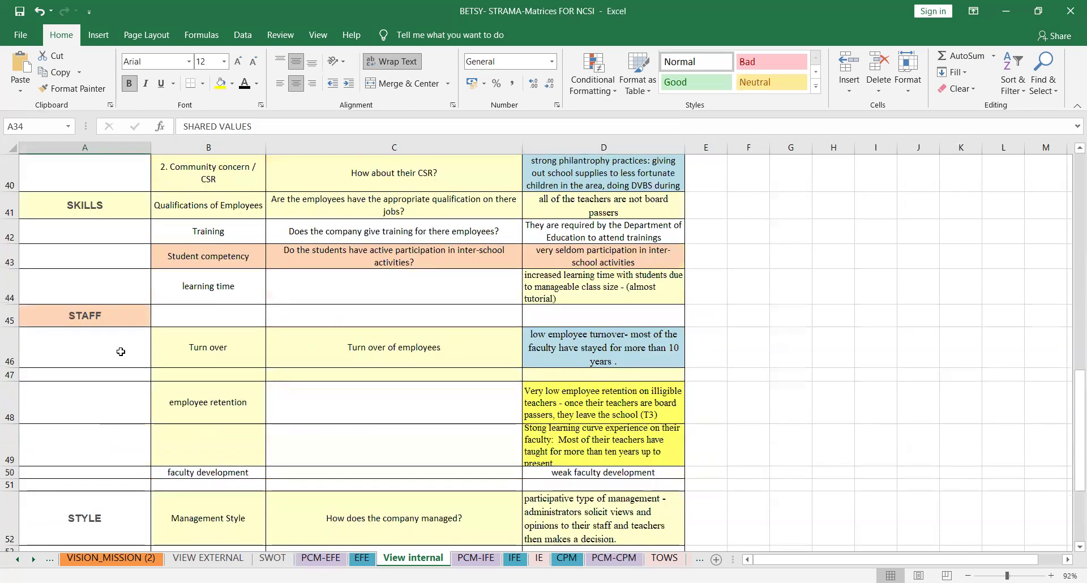
pyautogui.scroll(2, 110, 334)
pyautogui.click(116, 375)
pyautogui.click(106, 479)
pyautogui.click(229, 372)
pyautogui.click(357, 367)
pyautogui.click(561, 380)
pyautogui.click(641, 418)
pyautogui.click(200, 421)
pyautogui.click(377, 414)
pyautogui.click(571, 423)
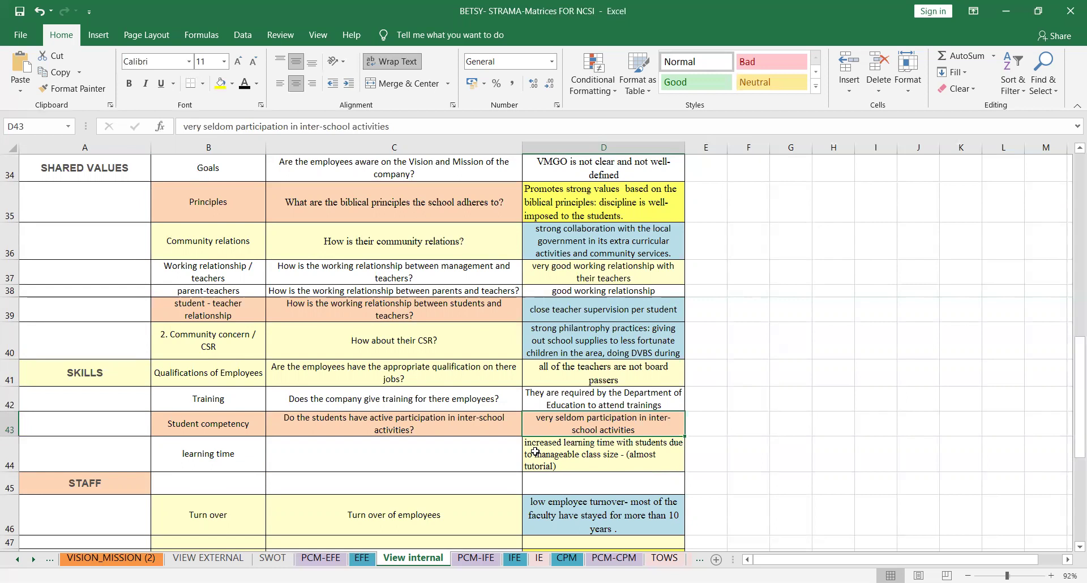
pyautogui.scroll(-1, 566, 439)
pyautogui.click(209, 347)
pyautogui.click(587, 351)
pyautogui.click(224, 352)
pyautogui.click(599, 352)
pyautogui.scroll(-1, 599, 352)
pyautogui.click(341, 353)
pyautogui.click(646, 345)
pyautogui.click(203, 348)
pyautogui.click(348, 353)
pyautogui.click(609, 351)
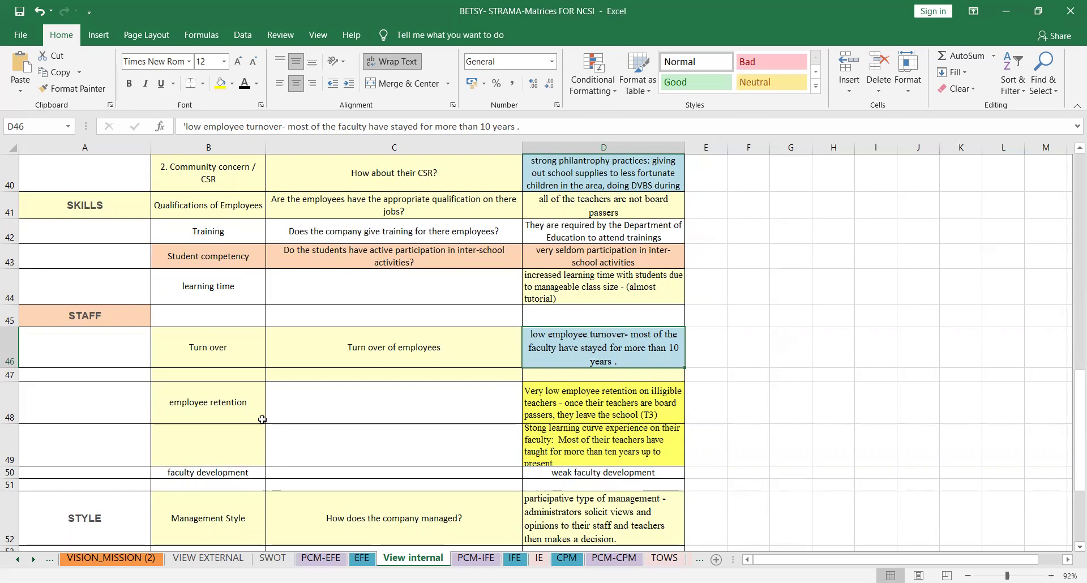
pyautogui.click(171, 393)
pyautogui.click(591, 402)
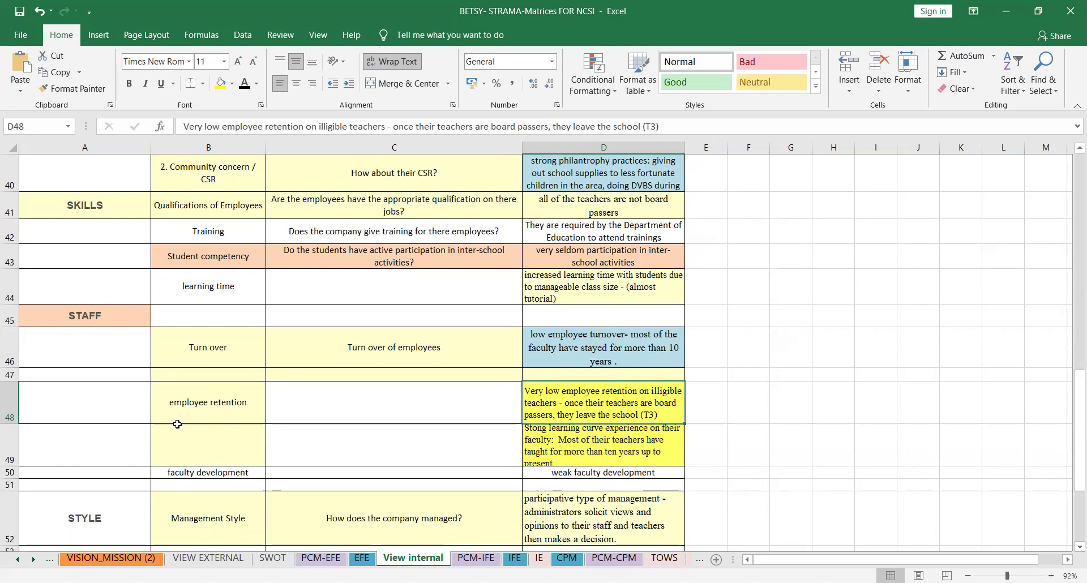
pyautogui.click(190, 403)
pyautogui.click(546, 411)
pyautogui.click(191, 440)
pyautogui.click(205, 397)
pyautogui.click(241, 469)
pyautogui.click(545, 475)
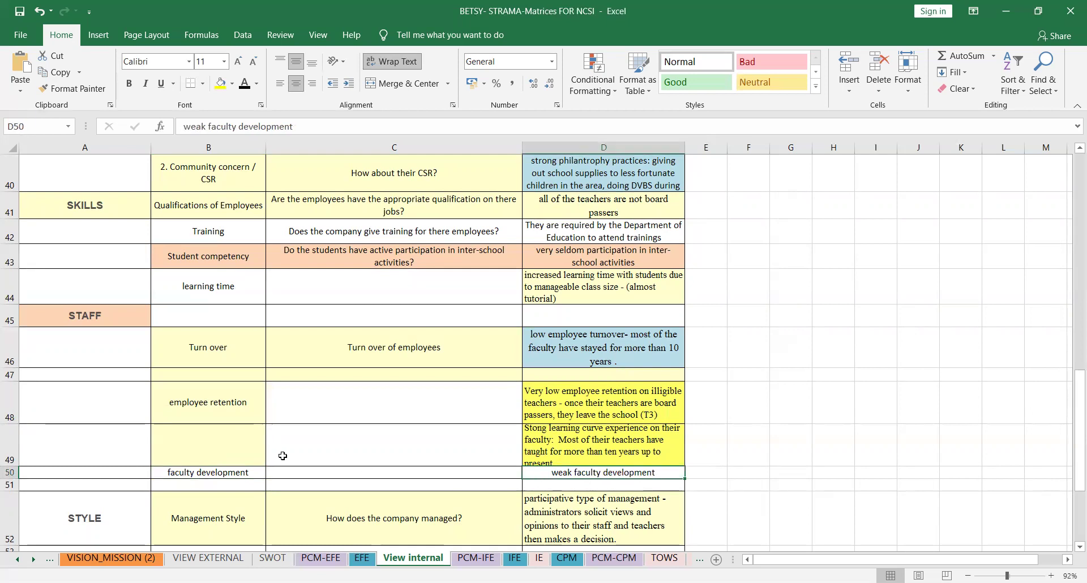
pyautogui.scroll(-2, 242, 482)
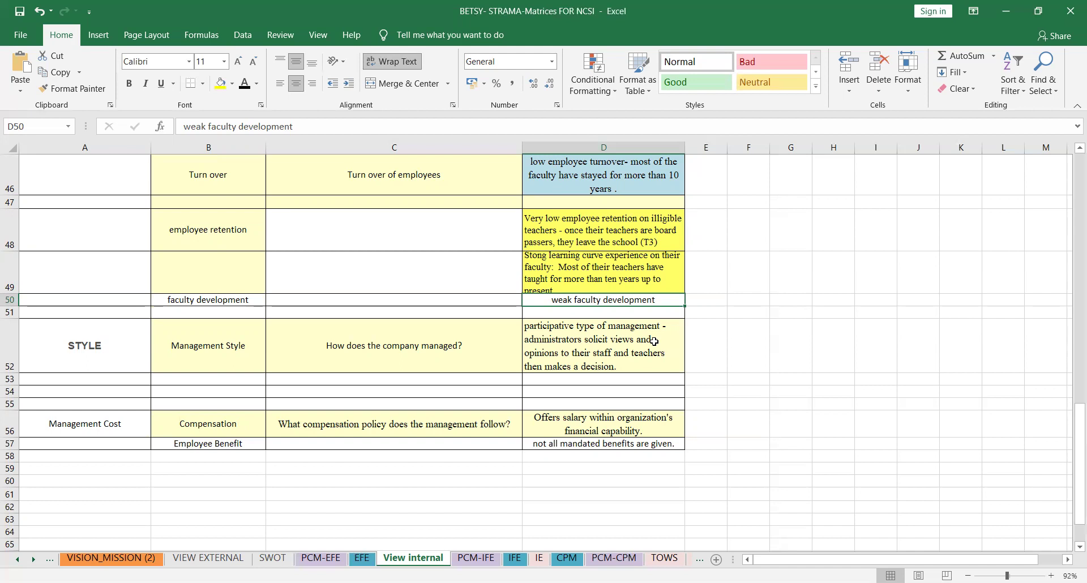
# Step: Scroll through the example workbook's View internal answers
pyautogui.click(136, 443)
pyautogui.click(209, 405)
pyautogui.scroll(-2, 450, 450)
pyautogui.scroll(5, 436, 430)
pyautogui.scroll(5, 430, 419)
pyautogui.scroll(5, 416, 391)
pyautogui.scroll(-3, 349, 312)
pyautogui.scroll(-2, 362, 315)
pyautogui.scroll(-2, 368, 317)
pyautogui.scroll(-3, 369, 317)
pyautogui.scroll(-2, 369, 317)
pyautogui.scroll(2, 369, 317)
pyautogui.scroll(4, 368, 316)
pyautogui.scroll(4, 369, 317)
pyautogui.scroll(-1, 378, 265)
pyautogui.scroll(-2, 380, 267)
pyautogui.scroll(-1, 399, 359)
# Step: Review View internal once more, then show the PCM-IFE sheet down to its weakness notes
pyautogui.scroll(5, 373, 357)
pyautogui.scroll(1, 107, 357)
pyautogui.scroll(-1, 89, 314)
pyautogui.scroll(-1, 89, 306)
pyautogui.scroll(2, 88, 291)
pyautogui.scroll(-1, 90, 293)
pyautogui.scroll(-1, 515, 325)
pyautogui.scroll(2, 516, 325)
pyautogui.click(476, 558)
pyautogui.scroll(5, 476, 549)
pyautogui.scroll(-2, 275, 315)
# Step: Go via View internal to the IFE sheet and scroll through its 2.01-total table
pyautogui.click(404, 559)
pyautogui.click(514, 559)
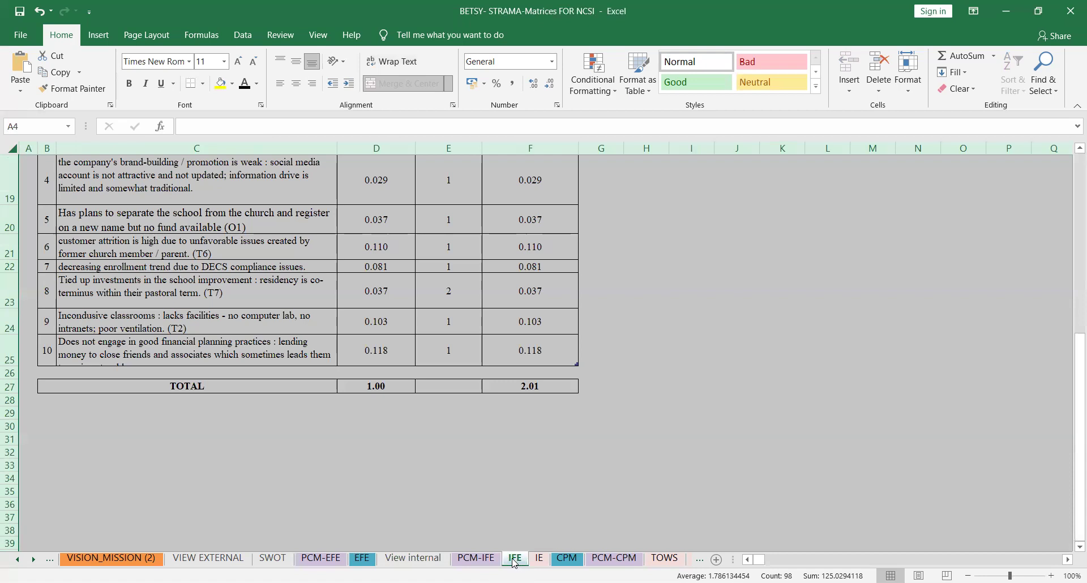
pyautogui.scroll(5, 328, 470)
pyautogui.scroll(1, 327, 469)
pyautogui.scroll(-2, 326, 469)
pyautogui.scroll(-1, 326, 467)
pyautogui.scroll(-1, 327, 467)
pyautogui.scroll(1, 326, 467)
pyautogui.scroll(1, 271, 396)
pyautogui.scroll(1, 220, 334)
pyautogui.scroll(-2, 271, 396)
pyautogui.scroll(3, 317, 453)
pyautogui.scroll(-1, 589, 405)
pyautogui.scroll(-1, 509, 481)
# Step: Return via View internal to the PCM-IFE matrix and scroll to its top
pyautogui.click(413, 557)
pyautogui.click(468, 561)
pyautogui.scroll(3, 437, 375)
pyautogui.scroll(1, 437, 376)
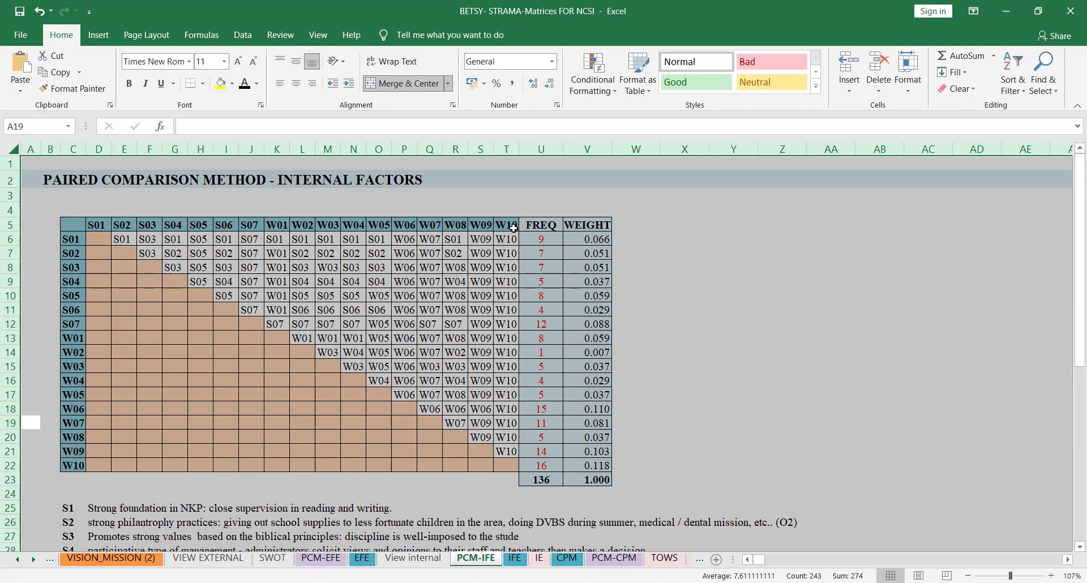
pyautogui.scroll(-1, 396, 397)
pyautogui.scroll(1, 226, 397)
# Step: Scroll through the PCM-IFE matrix and point out the W06 entry
pyautogui.scroll(-3, 495, 420)
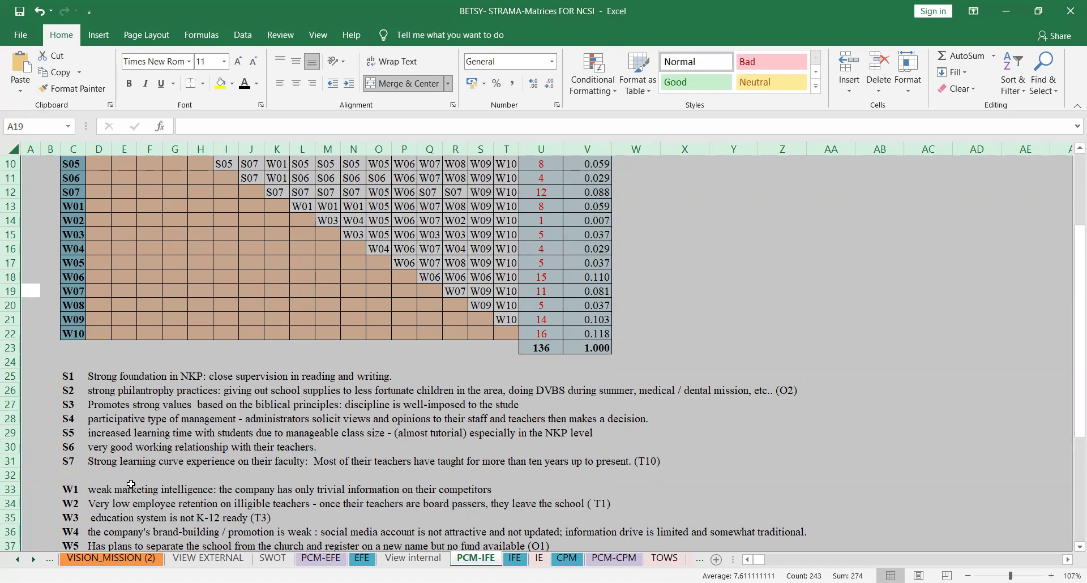
pyautogui.scroll(1, 154, 448)
pyautogui.scroll(-1, 147, 416)
pyautogui.scroll(2, 165, 403)
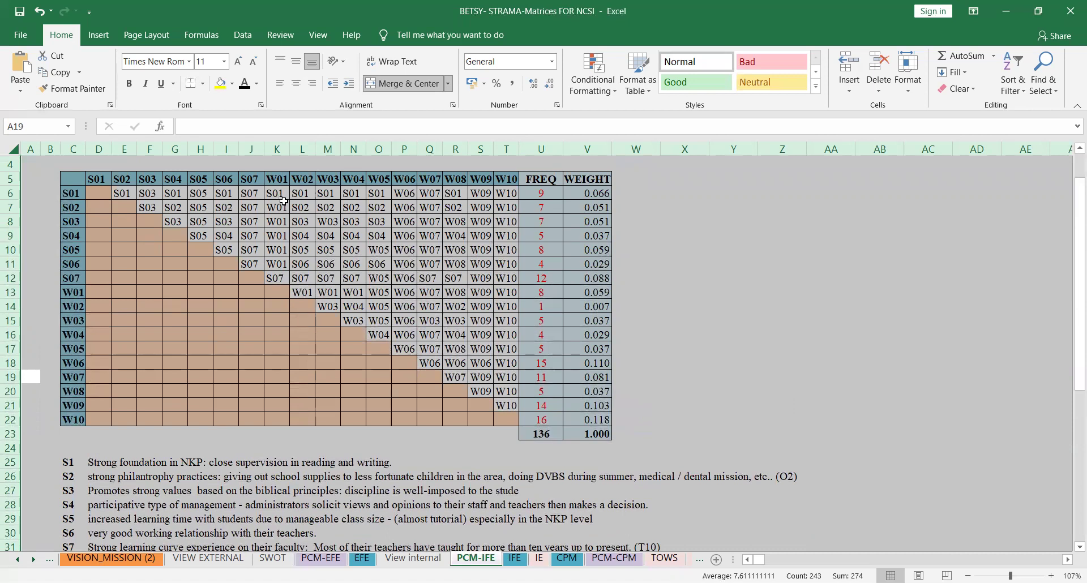
pyautogui.scroll(-3, 337, 391)
pyautogui.scroll(3, 207, 427)
pyautogui.scroll(-2, 291, 434)
pyautogui.scroll(-1, 291, 435)
pyautogui.scroll(-1, 291, 435)
pyautogui.scroll(2, 271, 461)
pyautogui.scroll(3, 270, 445)
pyautogui.click(409, 242)
# Step: Point to the W6 customer attrition description, then return to the IFE sheet
pyautogui.scroll(-2, 343, 338)
pyautogui.scroll(-2, 340, 338)
pyautogui.click(330, 520)
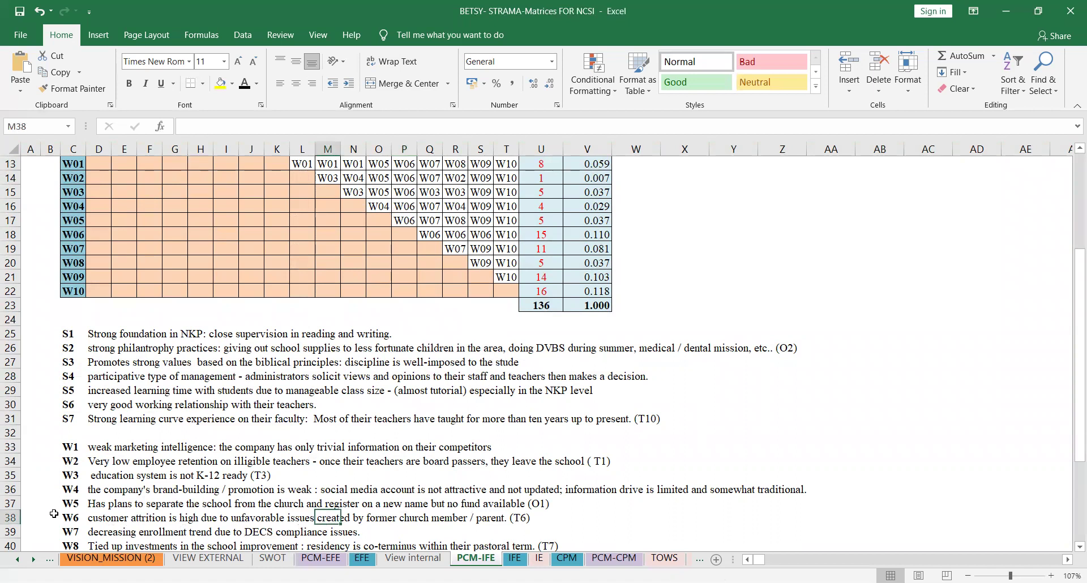
pyautogui.scroll(-2, 125, 480)
pyautogui.scroll(4, 145, 437)
pyautogui.scroll(2, 5, 424)
pyautogui.scroll(-3, 252, 495)
pyautogui.scroll(-2, 226, 523)
pyautogui.scroll(-3, 233, 507)
pyautogui.click(504, 559)
pyautogui.scroll(2, 412, 437)
# Step: Return to the PCM-IFE sheet and show its PAIRED COMPARISON METHOD title and header
pyautogui.click(413, 558)
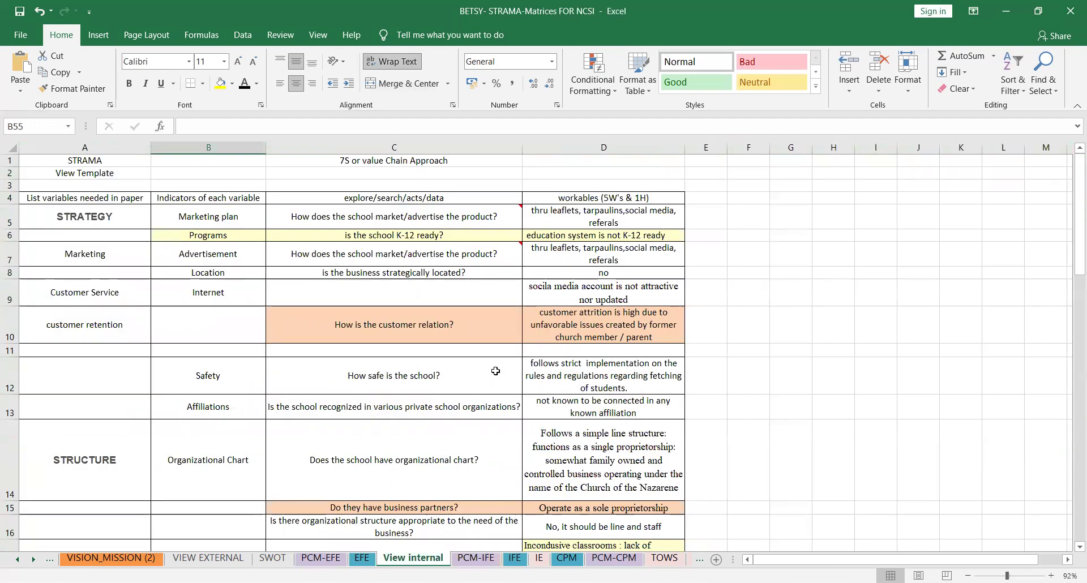
pyautogui.click(476, 557)
pyautogui.keyDown('ctrl'); pyautogui.scroll(-2, 565, 457); pyautogui.keyUp('ctrl')
pyautogui.scroll(3, 568, 457)
pyautogui.scroll(2, 569, 458)
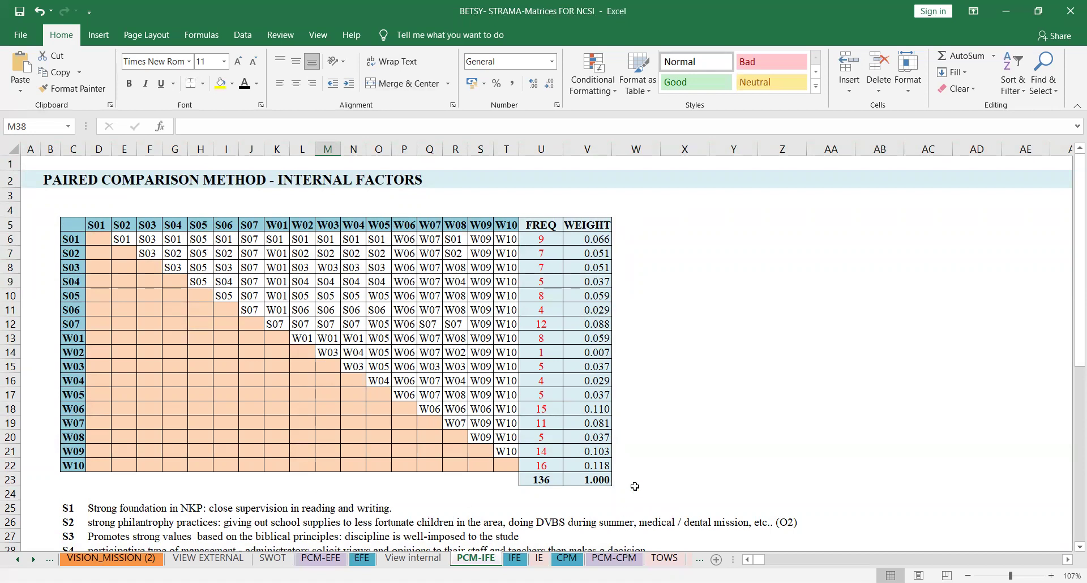
# Step: Show the IFE sheet's weaknesses table, with weights totaling 1.00 and score 2.01
pyautogui.click(538, 559)
# Step: Scroll the IFE weaknesses to the 2.01 TOTAL row, then show the IE matrix sheet
pyautogui.click(514, 561)
pyautogui.scroll(-1, 635, 355)
pyautogui.scroll(-1, 635, 355)
pyautogui.scroll(-1, 635, 355)
pyautogui.scroll(-1, 635, 355)
pyautogui.scroll(-2, 635, 355)
pyautogui.scroll(1, 635, 355)
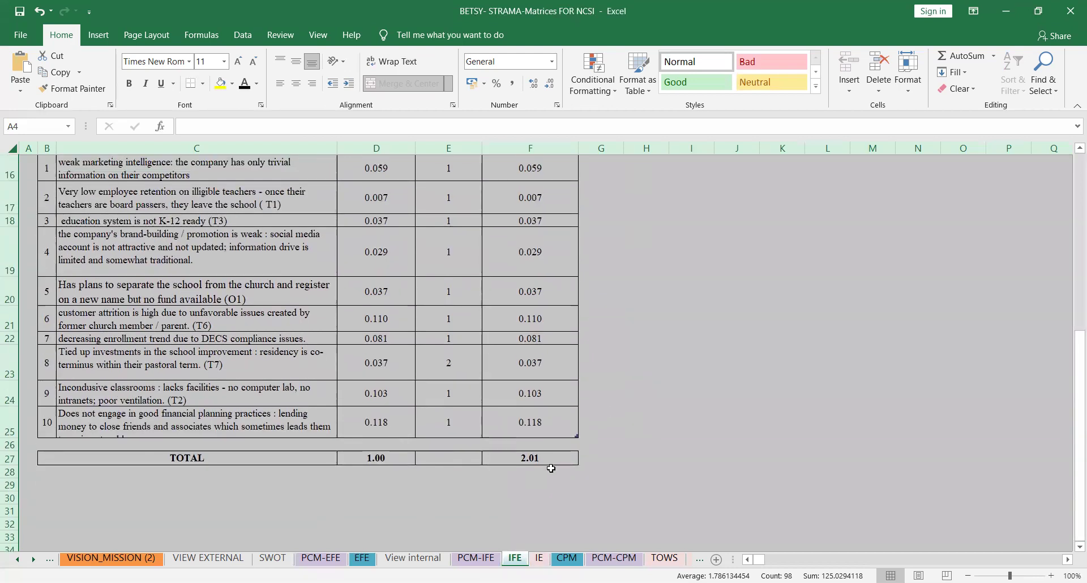
pyautogui.scroll(1, 652, 390)
pyautogui.scroll(1, 652, 390)
pyautogui.scroll(-3, 652, 390)
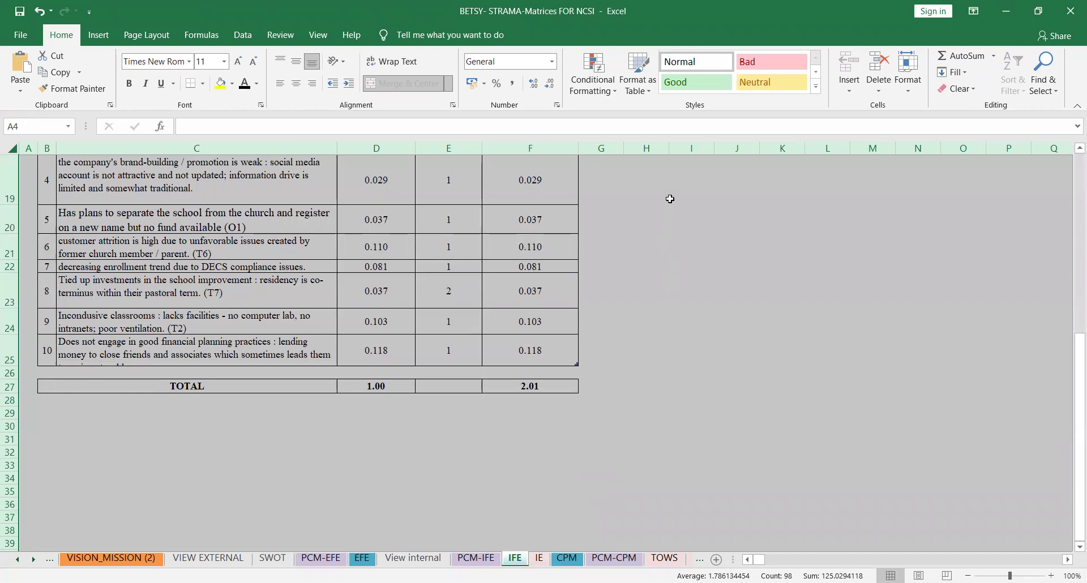
pyautogui.click(539, 558)
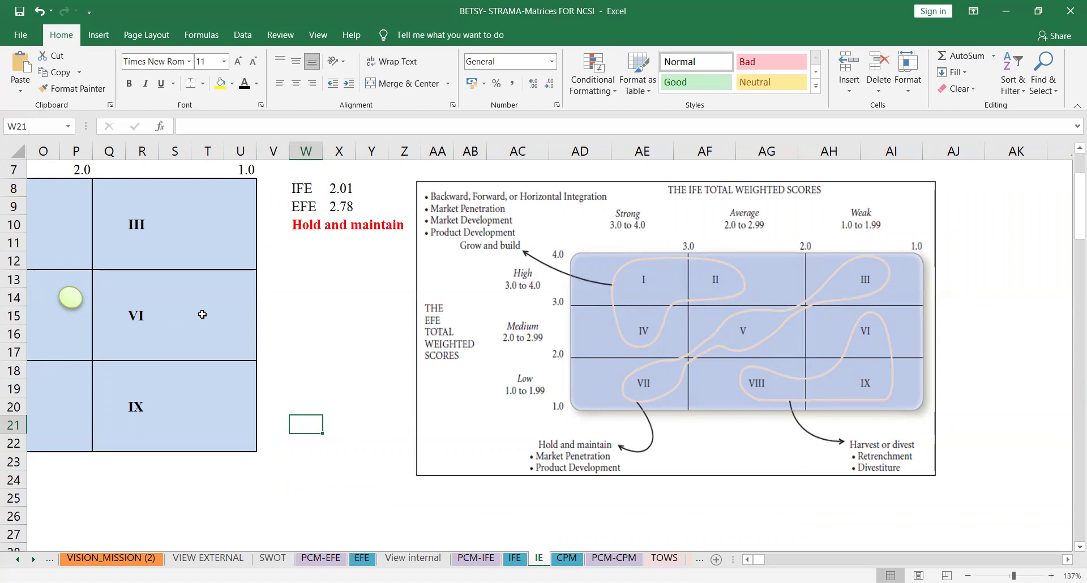
# Step: Highlight region VI, then deselect and shift left to show the full nine-cell IE grid
pyautogui.moveTo(222, 316); pyautogui.dragTo(237, 318)
pyautogui.click(306, 443)
pyautogui.click(380, 513)
pyautogui.press('Left')
pyautogui.press('Left')
pyautogui.press('Left')
pyautogui.press('Left')
pyautogui.press('Left')
pyautogui.press('Left')
pyautogui.press('Left')
pyautogui.press('Left')
pyautogui.press('Left')
pyautogui.press('Left')
pyautogui.press('Left')
pyautogui.press('Left')
pyautogui.press('Left')
pyautogui.press('Left')
pyautogui.press('Left')
pyautogui.press('Left')
pyautogui.press('Left')
pyautogui.press('Left')
pyautogui.press('Left')
pyautogui.press('Left')
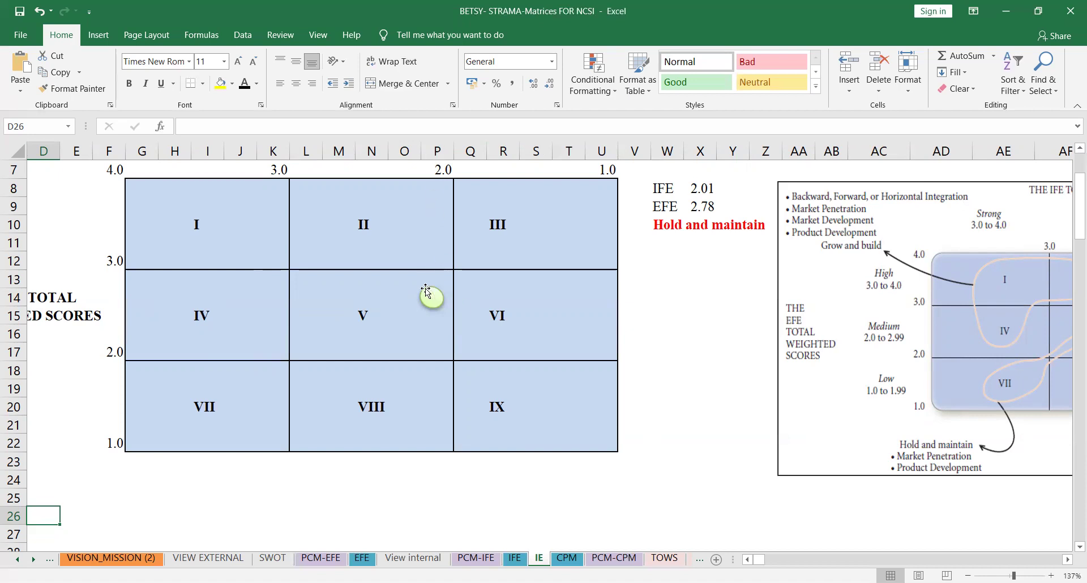
# Step: Select an empty cell below the results and shift right to reveal the reference IE diagram
pyautogui.click(690, 496)
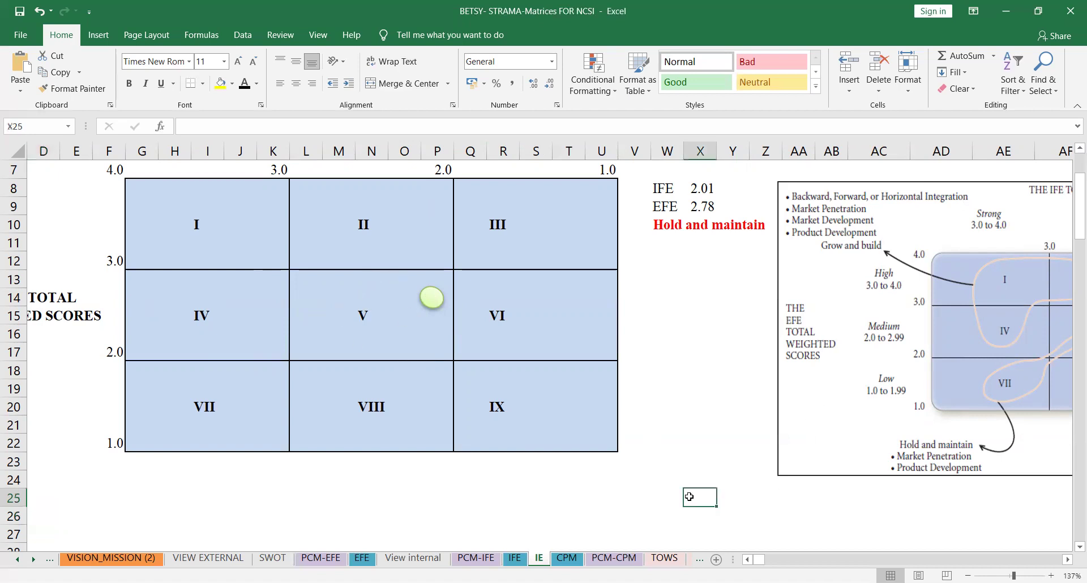
pyautogui.press('Right')
pyautogui.press('Right')
pyautogui.press('Right')
pyautogui.press('Right')
pyautogui.press('Right')
pyautogui.press('Right')
pyautogui.press('Right')
pyautogui.press('Right')
pyautogui.press('Right')
pyautogui.press('Right')
pyautogui.press('Right')
pyautogui.press('Right')
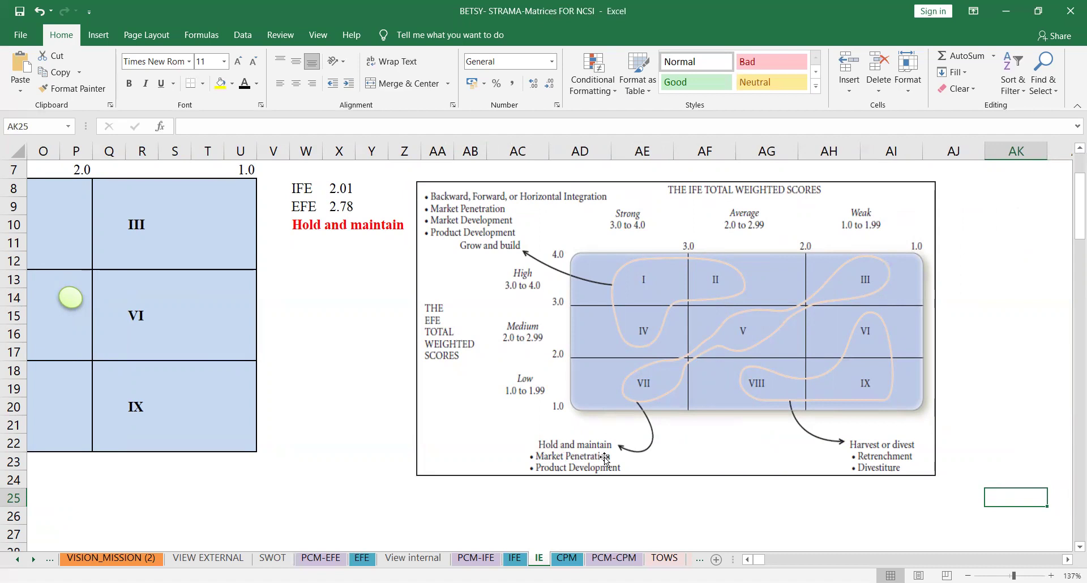